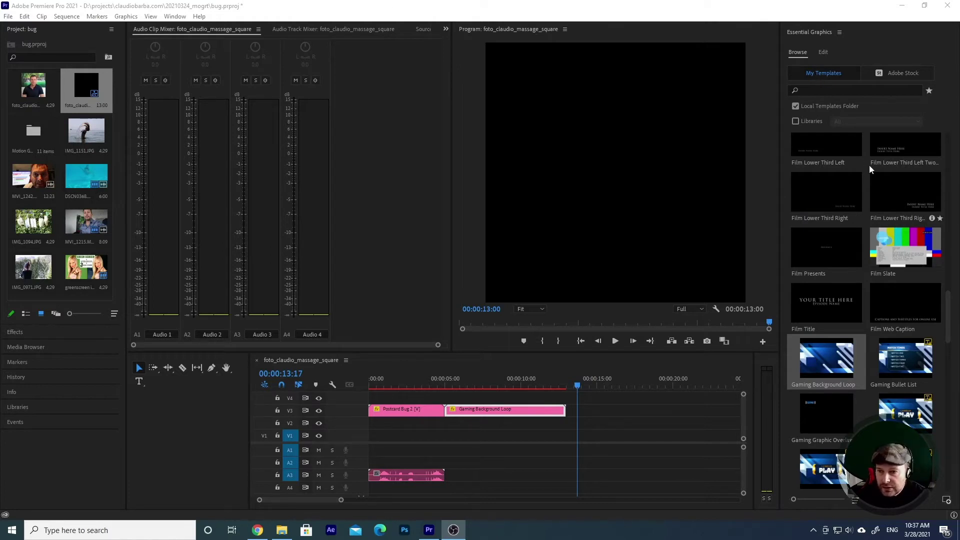
# Filter the Essential Graphics templates by 'postcard', showing Postcard Bug and Postcard Bug 2.
pyautogui.click(843, 90)
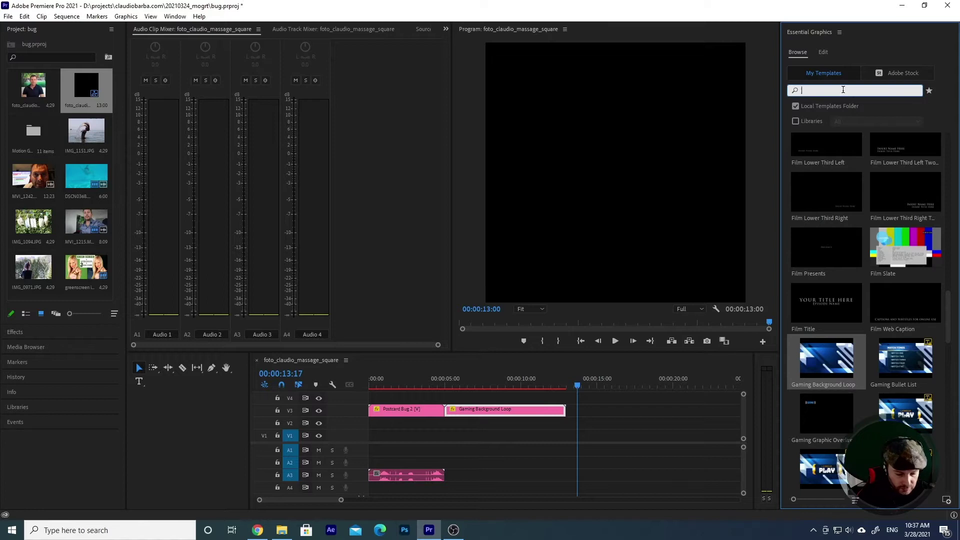
pyautogui.write('po')
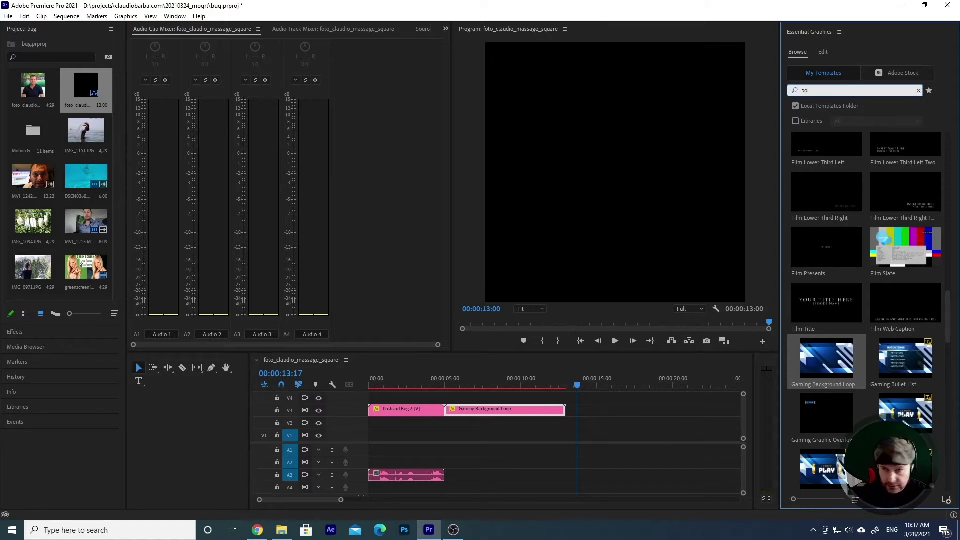
pyautogui.write('st')
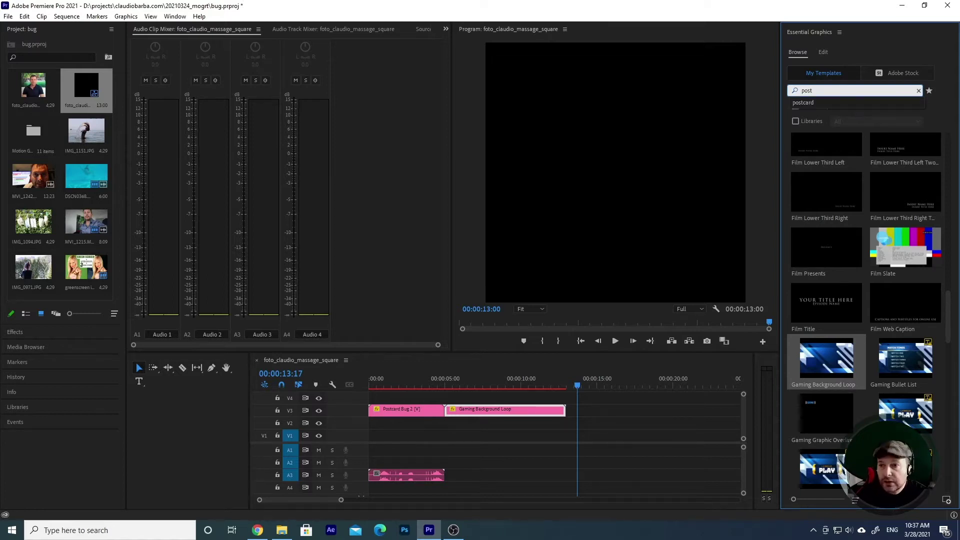
pyautogui.click(810, 102)
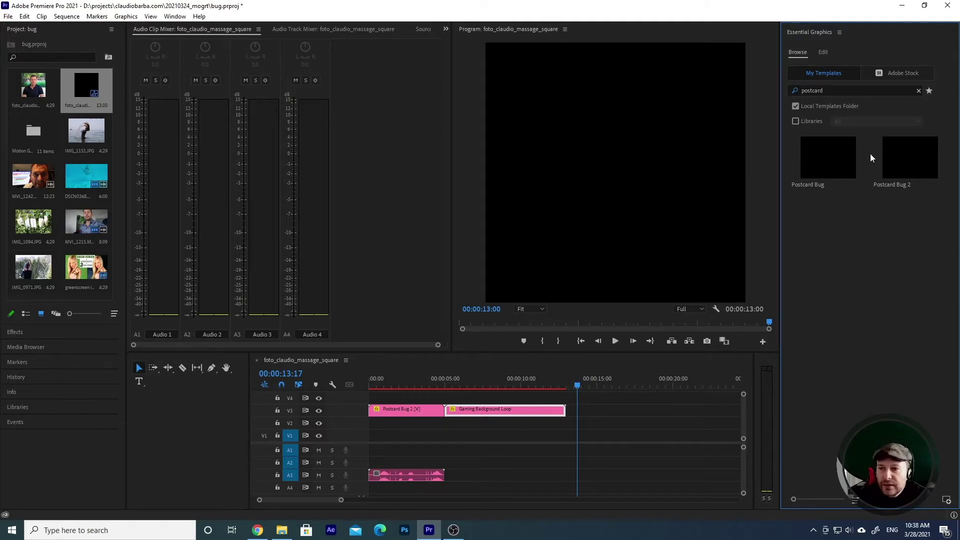
# Place Postcard Bug 2 on track V3 at about 00:00:15 and show its editable properties.
pyautogui.click(913, 168)
pyautogui.moveTo(909, 174); pyautogui.dragTo(633, 387)
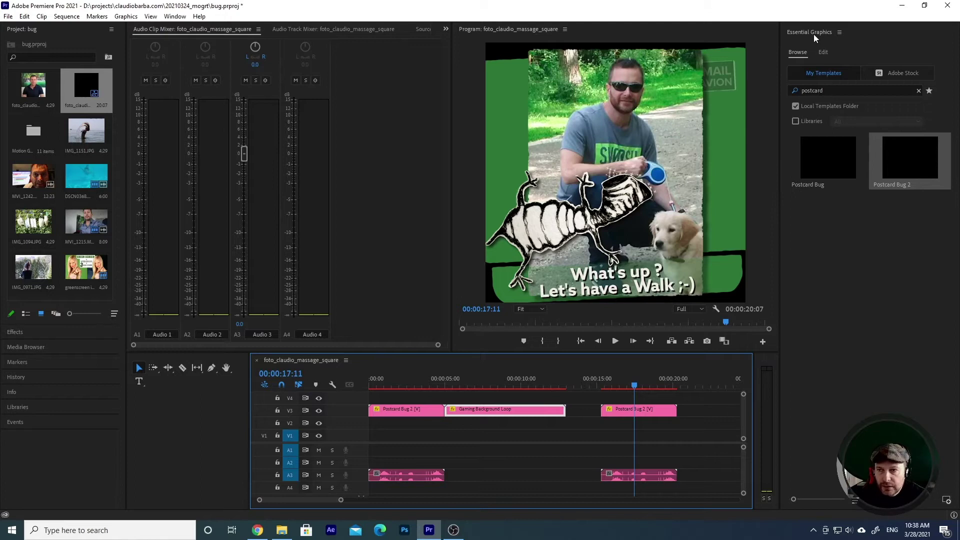
pyautogui.click(824, 52)
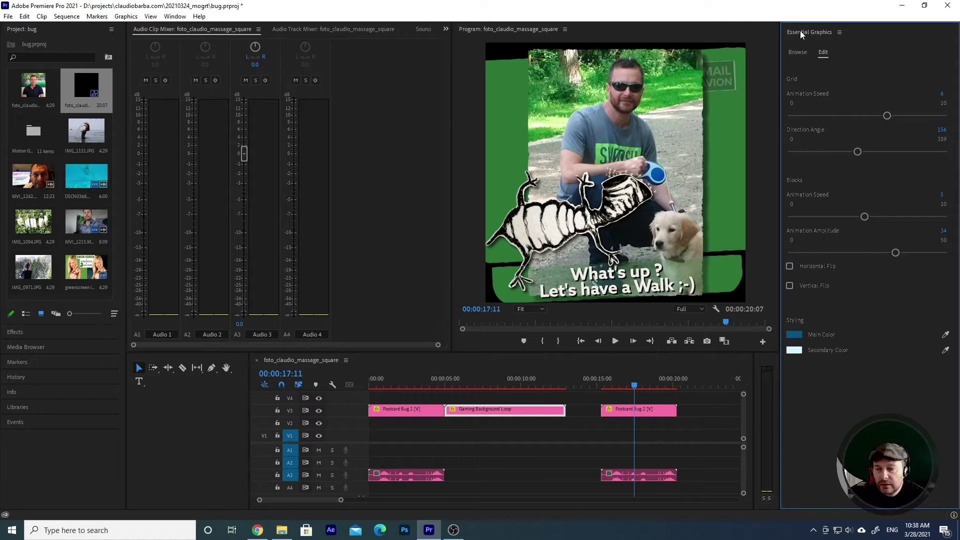
# Close the Essential Graphics panel and reopen it from the Window menu.
pyautogui.click(837, 32)
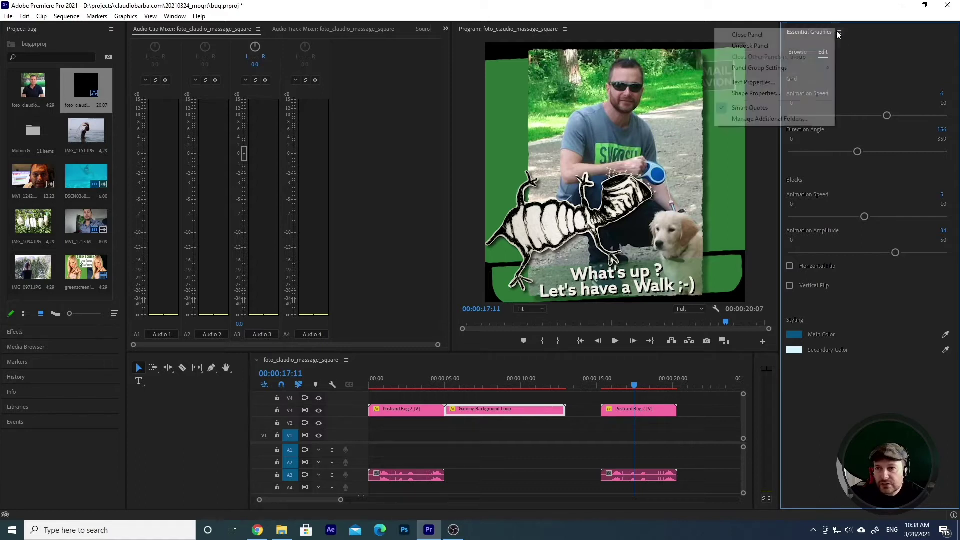
pyautogui.click(749, 34)
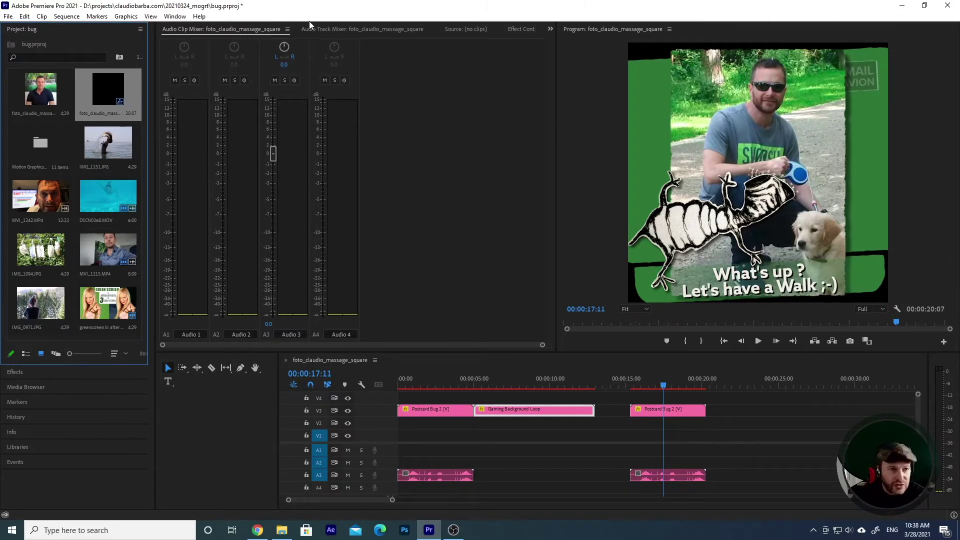
pyautogui.click(169, 18)
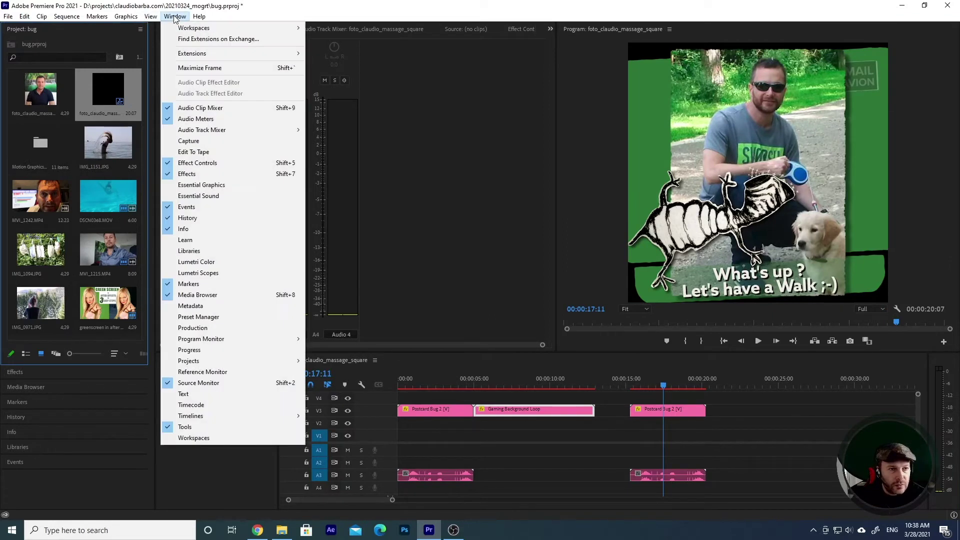
pyautogui.click(202, 185)
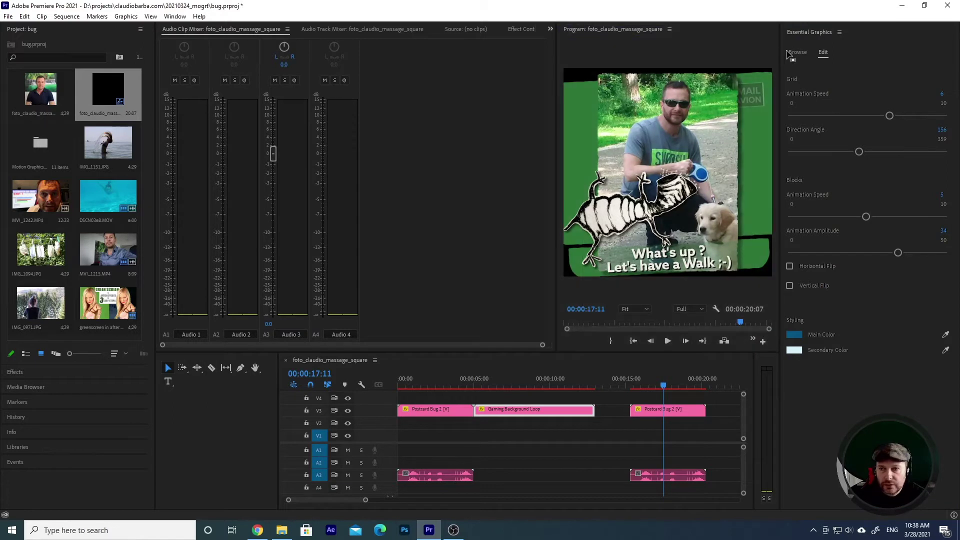
pyautogui.click(811, 34)
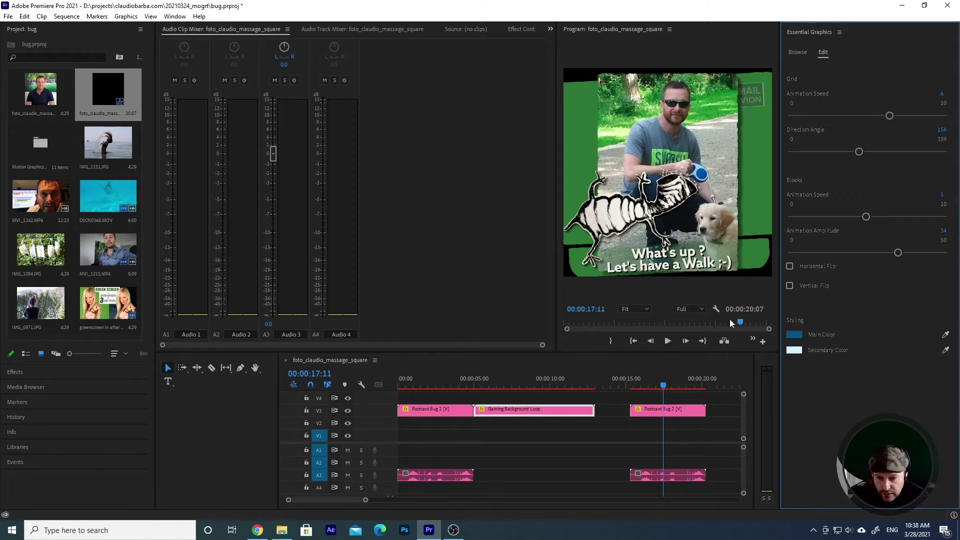
# Select the Postcard Bug 2 clip, expand its Picture or Video property, and preview from 00:00:15.
pyautogui.click(674, 410)
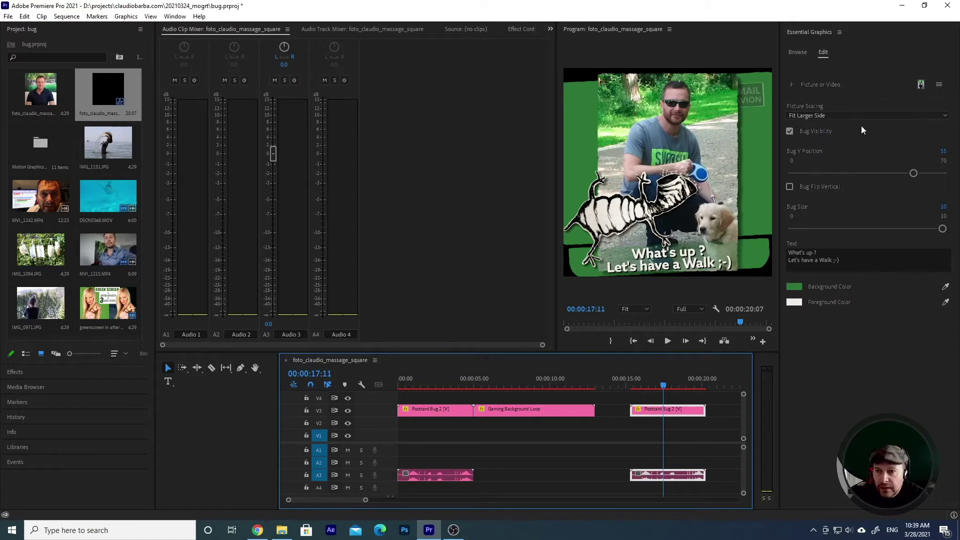
pyautogui.click(792, 85)
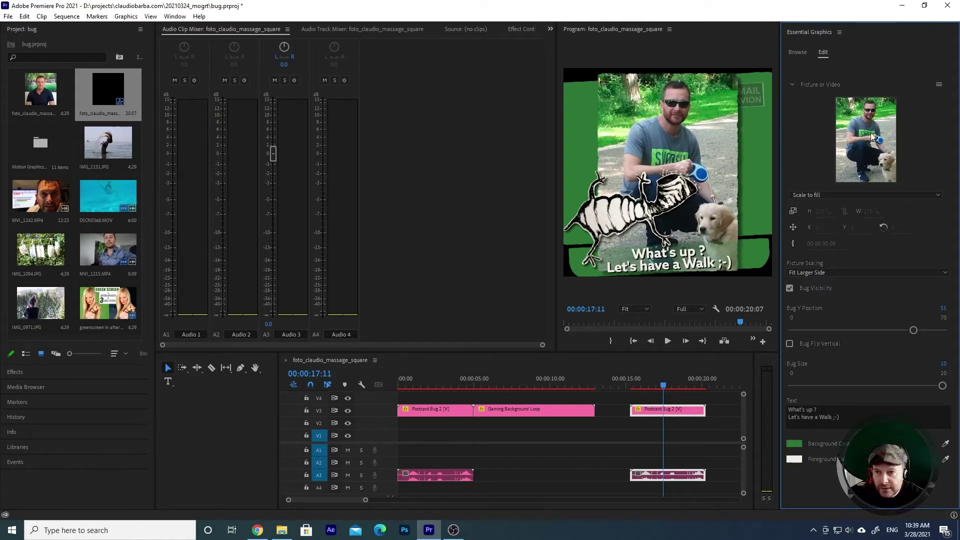
pyautogui.click(631, 384)
pyautogui.moveTo(632, 381); pyautogui.dragTo(635, 382)
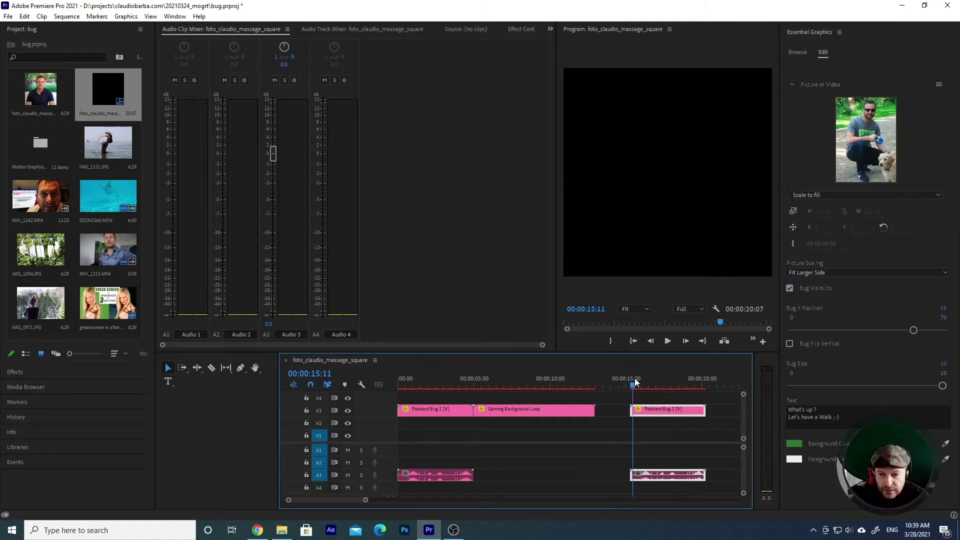
pyautogui.press('space')
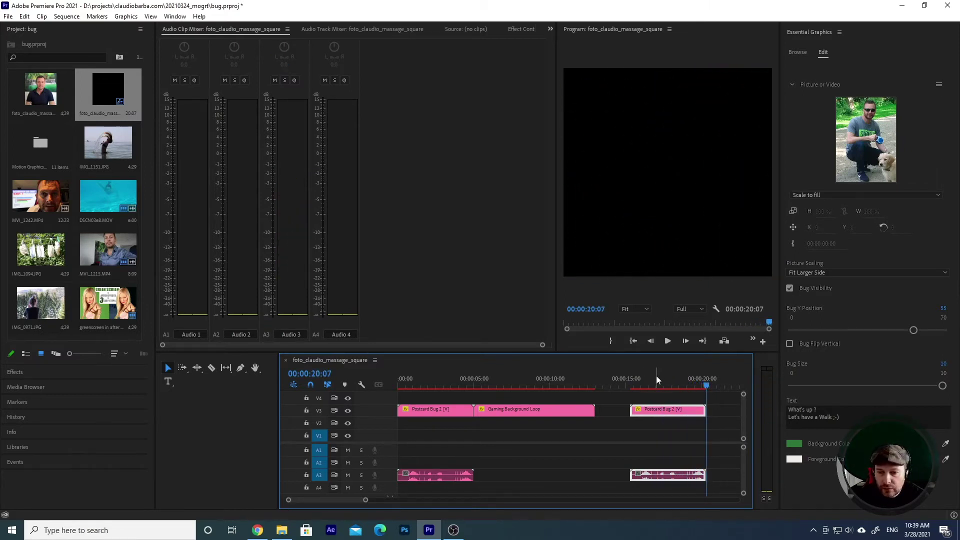
pyautogui.click(661, 382)
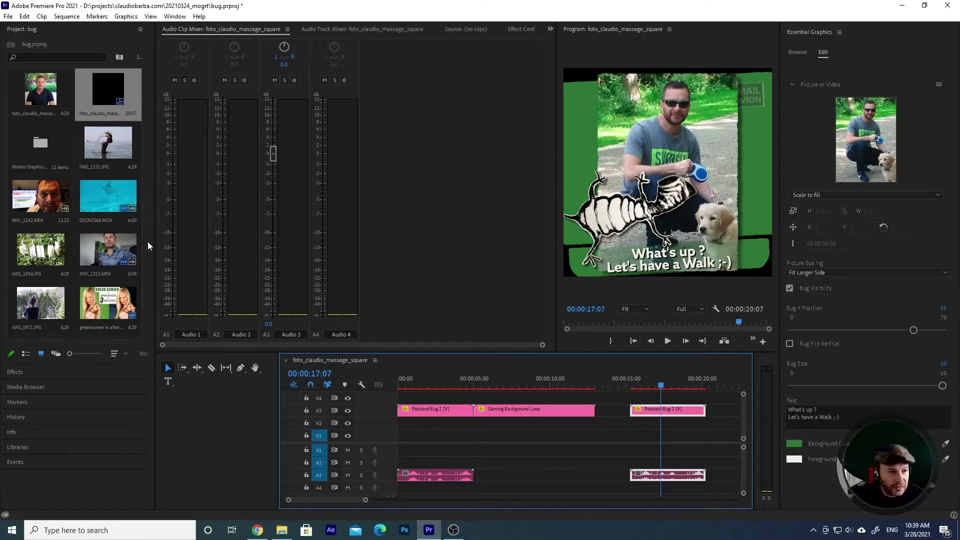
# Replace the postcard picture with the greenscreen image, scaled to fit with Fit Smaller Side.
pyautogui.click(93, 306)
pyautogui.moveTo(93, 307); pyautogui.dragTo(853, 143)
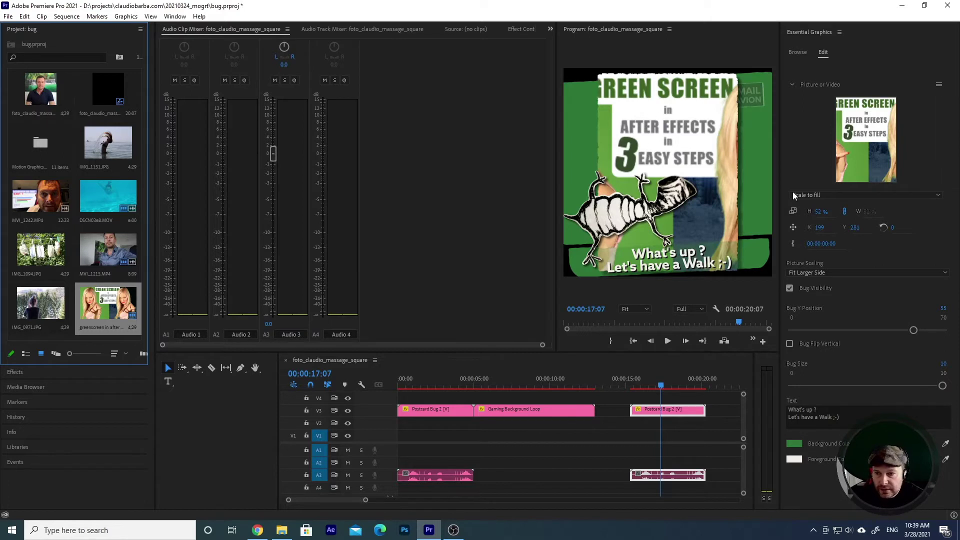
pyautogui.click(824, 196)
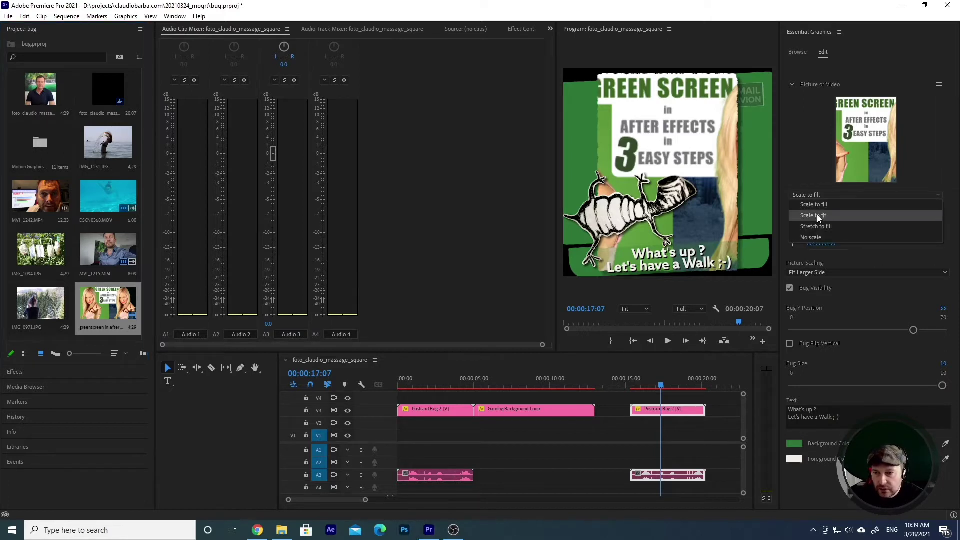
pyautogui.click(817, 215)
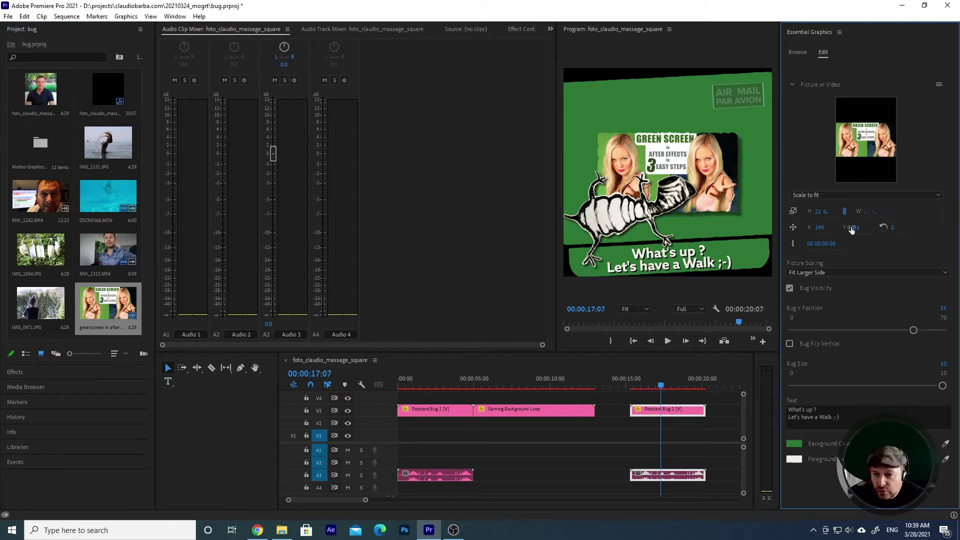
pyautogui.click(833, 273)
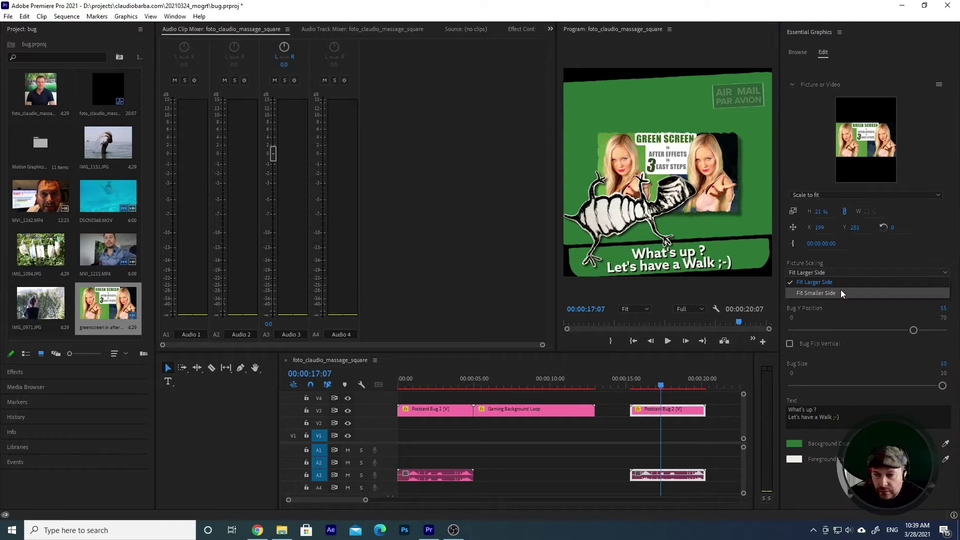
pyautogui.click(841, 291)
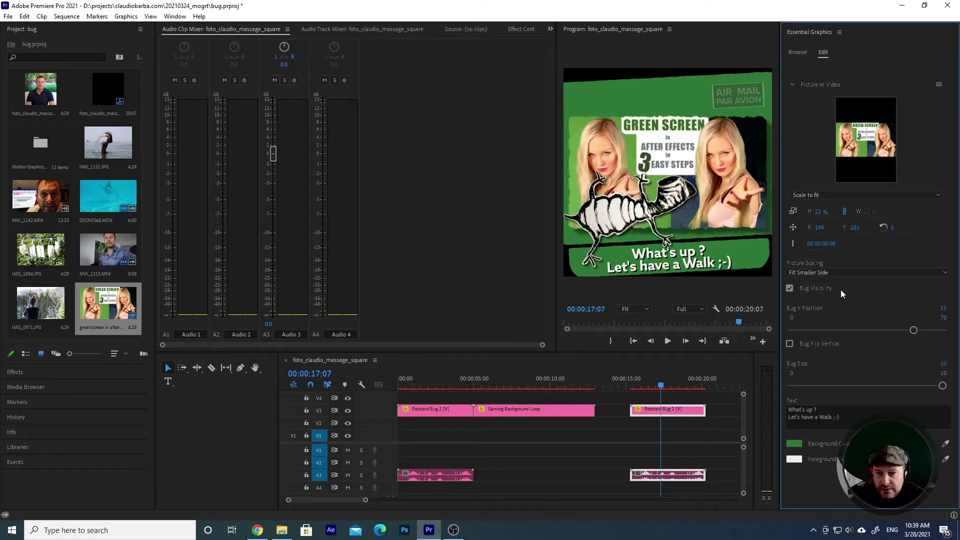
# Play back the updated postcard and return the playhead to 00:00:17:07.
pyautogui.click(640, 384)
pyautogui.press('space')
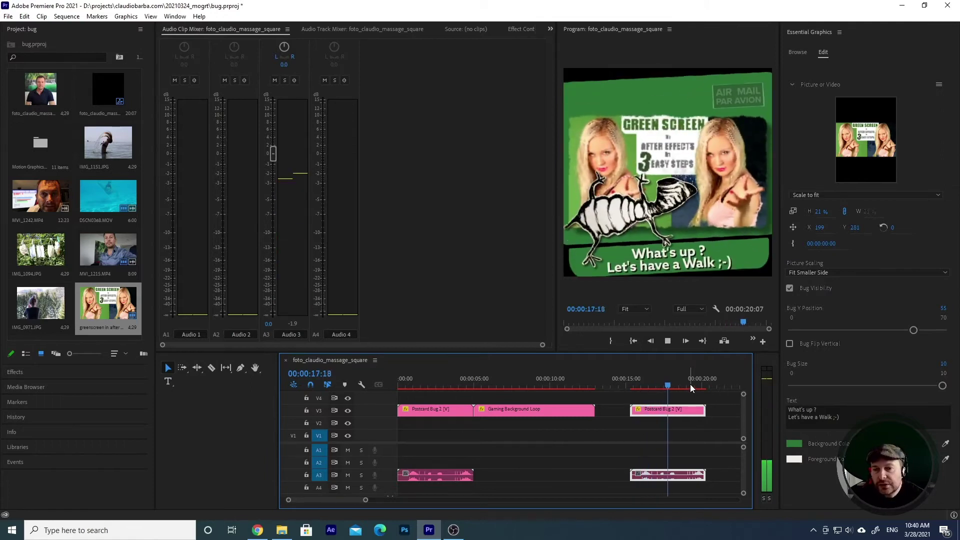
pyautogui.moveTo(659, 382); pyautogui.dragTo(653, 385)
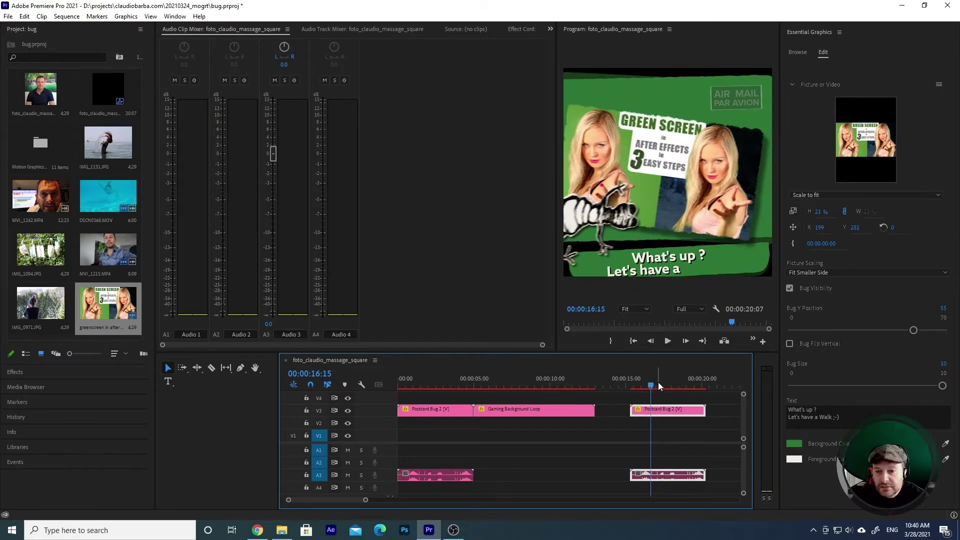
pyautogui.click(661, 384)
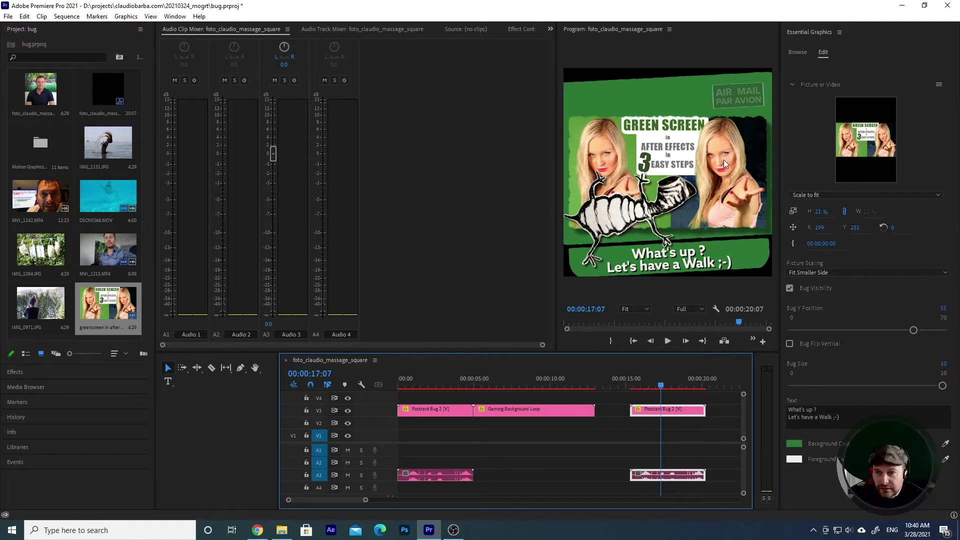
pyautogui.moveTo(101, 200); pyautogui.dragTo(878, 146)
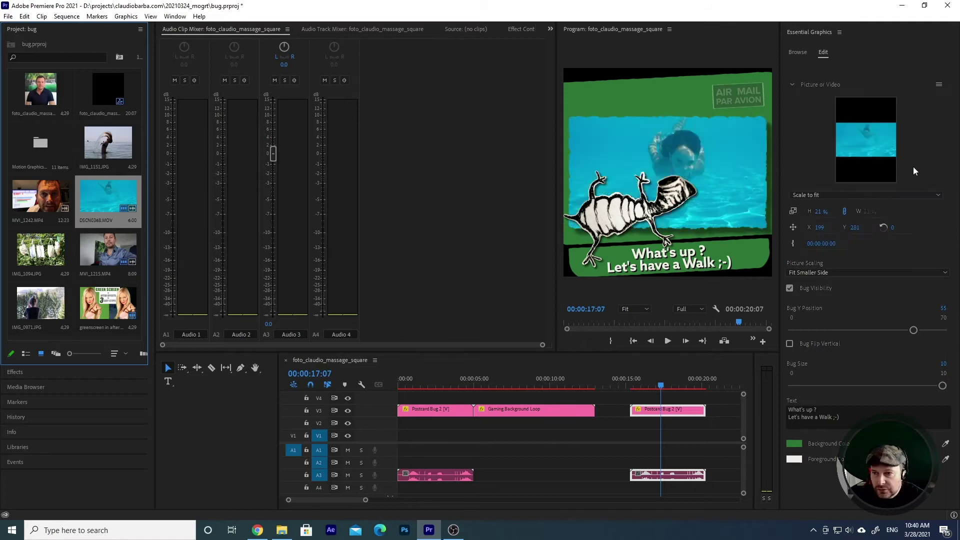
pyautogui.click(638, 384)
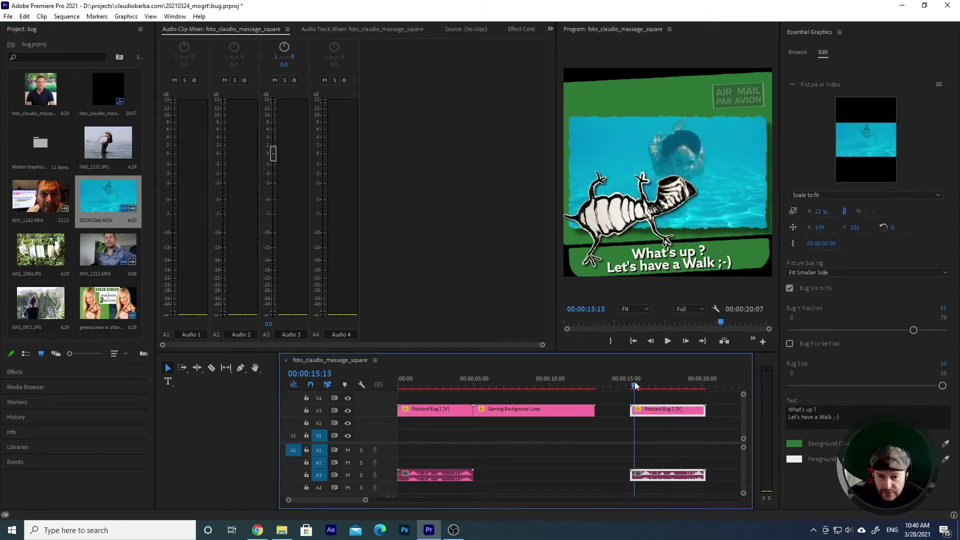
pyautogui.press('space')
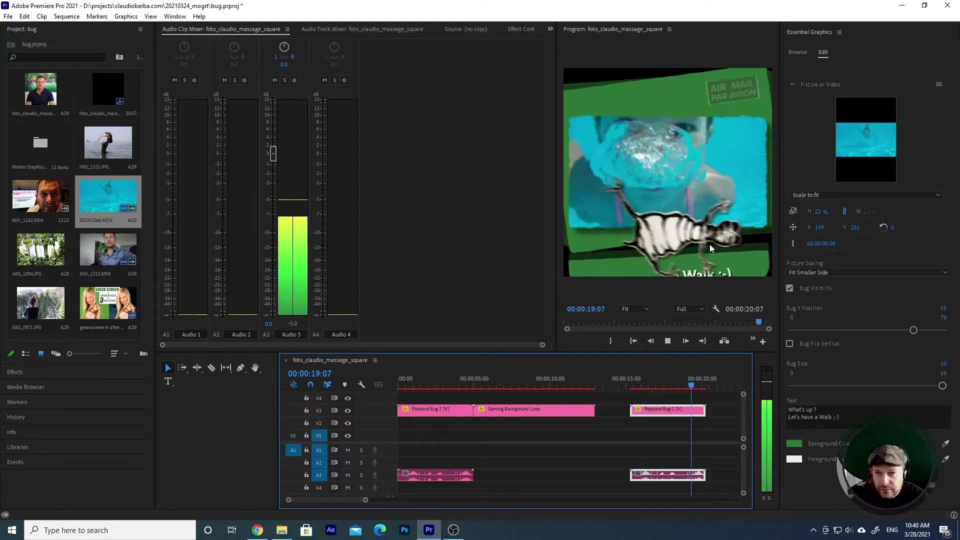
pyautogui.click(661, 384)
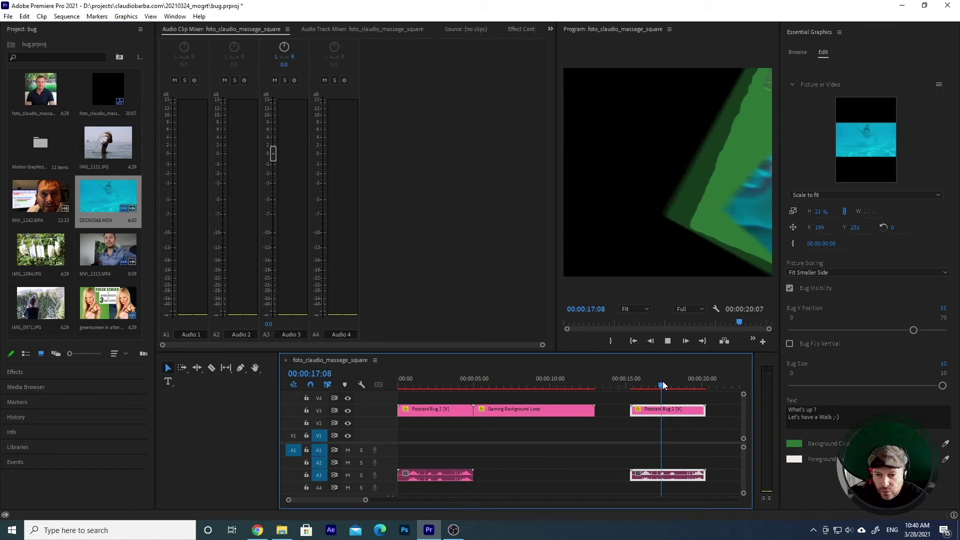
pyautogui.click(833, 245)
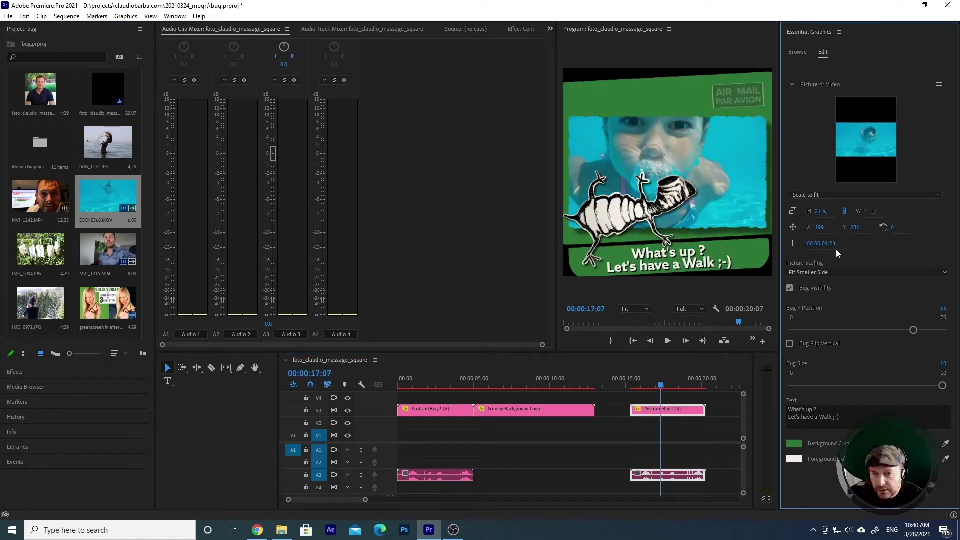
pyautogui.click(647, 384)
pyautogui.press('space')
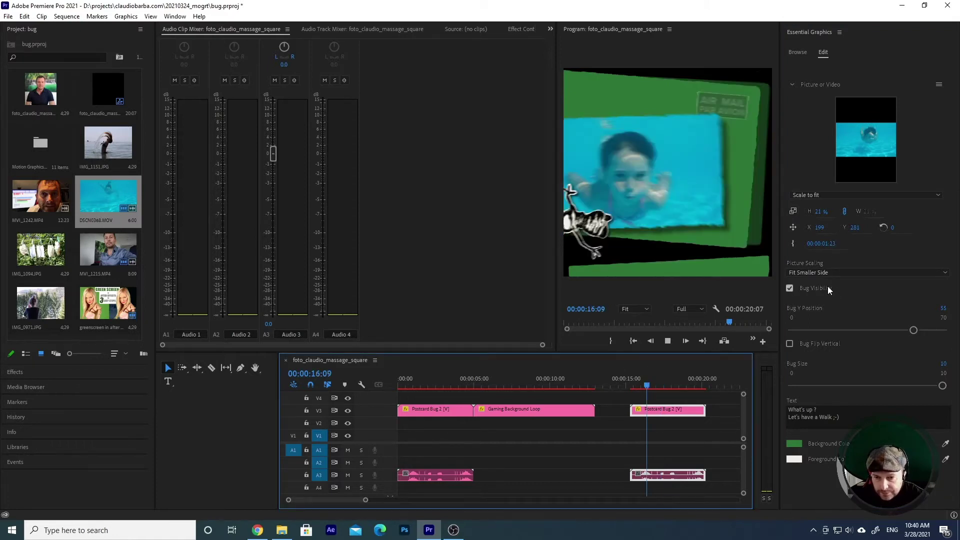
pyautogui.press('space')
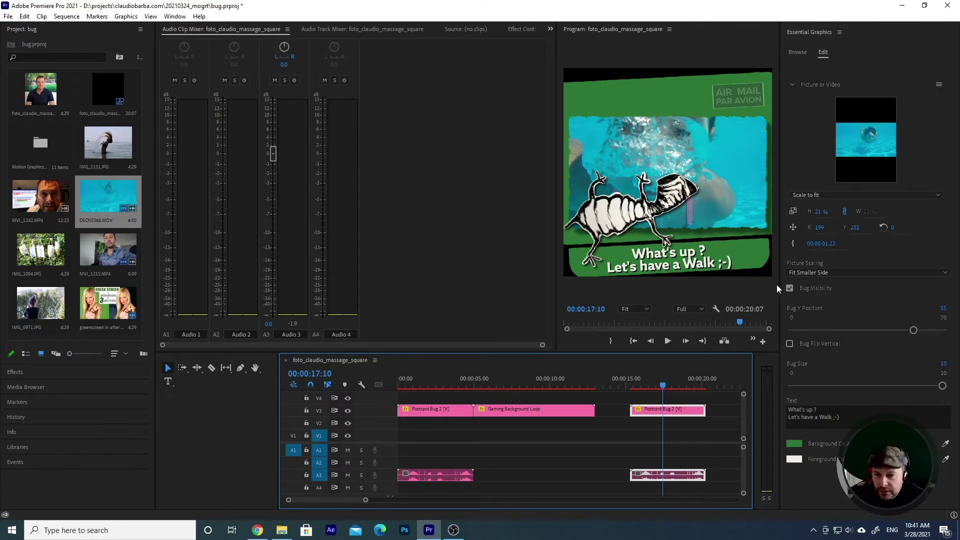
# Toggle Bug Visibility and Flip Vertical, set Bug Y Position to 21 and Bug Size to 3.
pyautogui.click(790, 288)
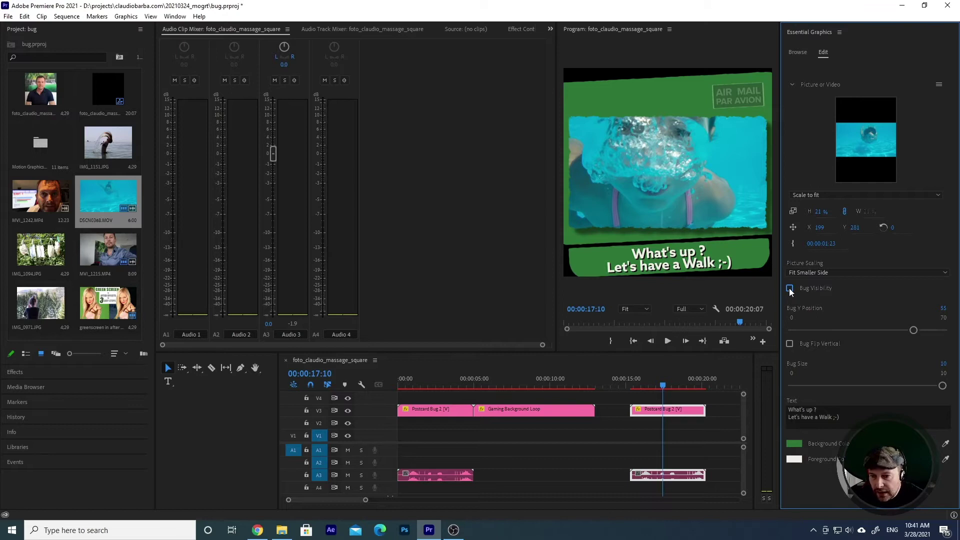
pyautogui.click(790, 288)
pyautogui.moveTo(913, 330); pyautogui.dragTo(836, 330)
pyautogui.click(791, 344)
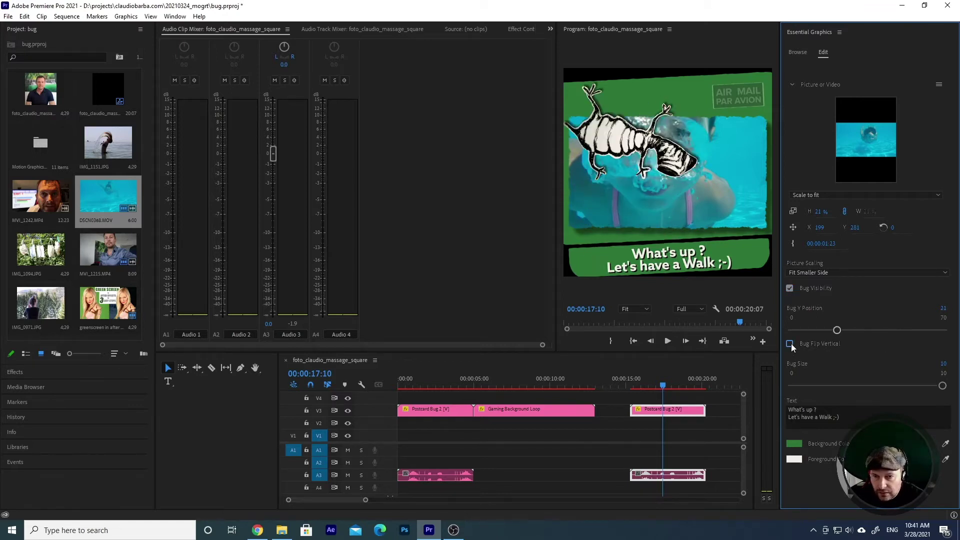
pyautogui.click(791, 344)
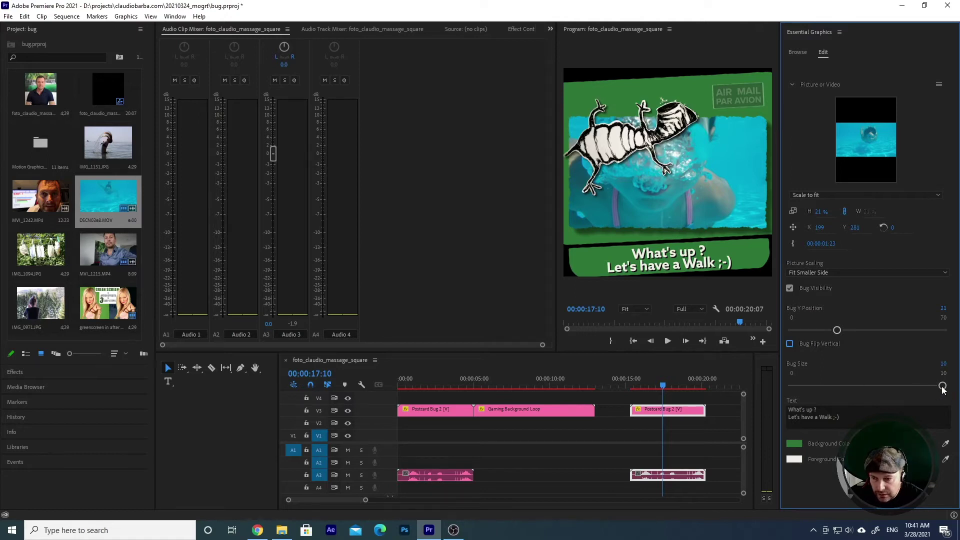
pyautogui.moveTo(943, 385); pyautogui.dragTo(844, 385)
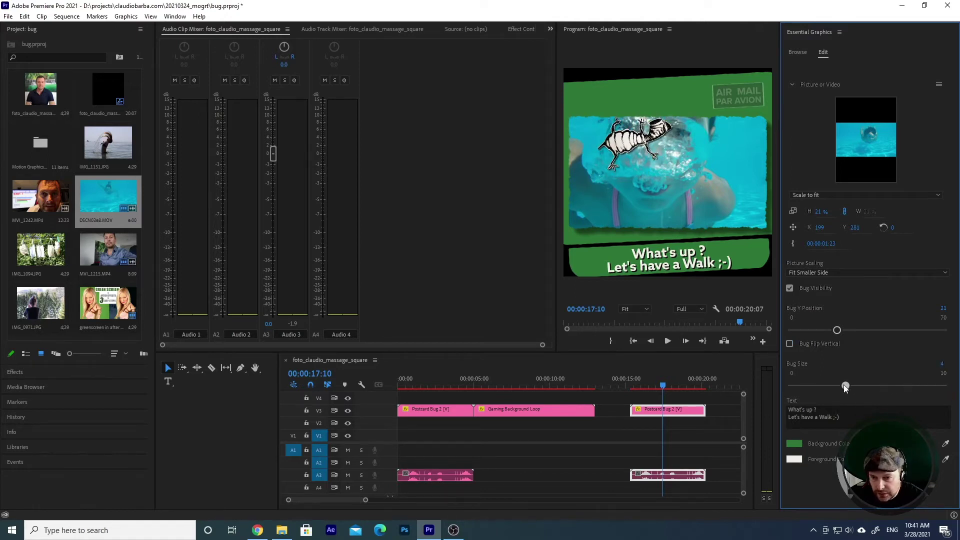
# Change the caption's second line from "Let's have a Walk ;-)" to okok.
pyautogui.click(860, 416)
pyautogui.click(860, 417)
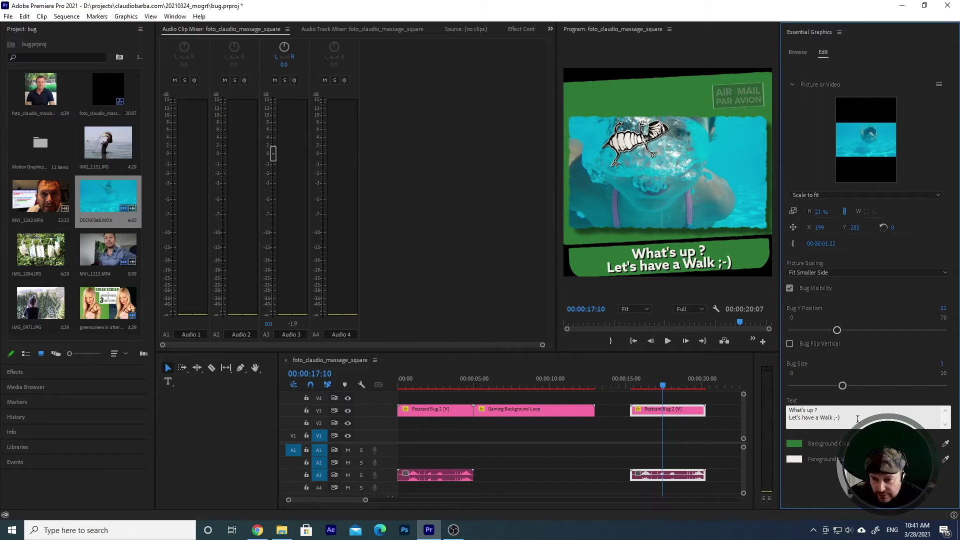
pyautogui.moveTo(876, 416); pyautogui.dragTo(786, 417)
pyautogui.write('okok')
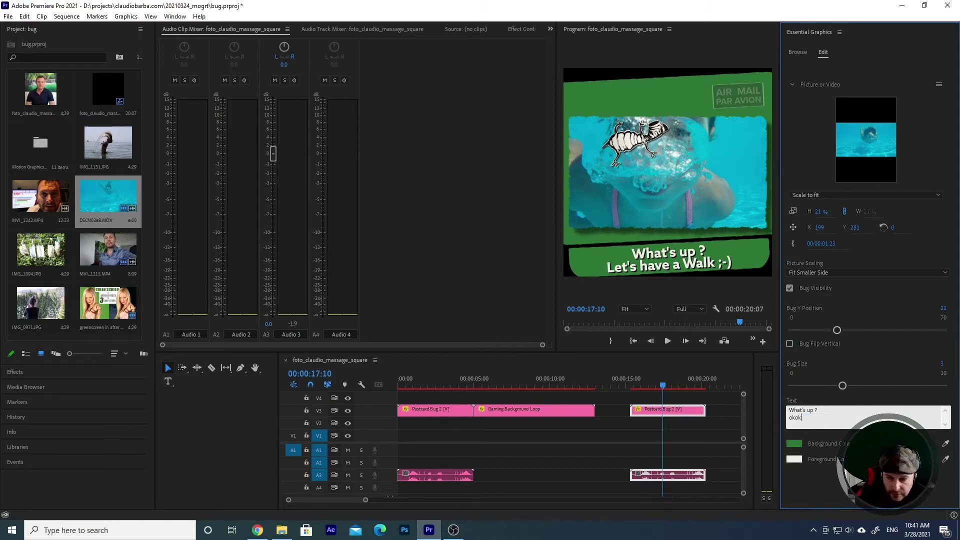
pyautogui.click(780, 418)
# Preview the updated graphic from about 00:00:15:09, ending at 00:00:17:07.
pyautogui.click(635, 383)
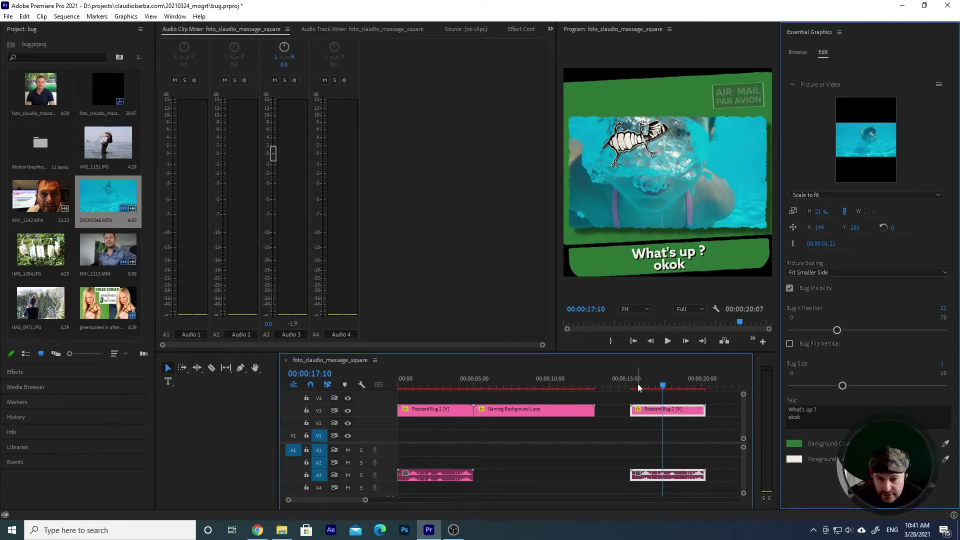
pyautogui.press('space')
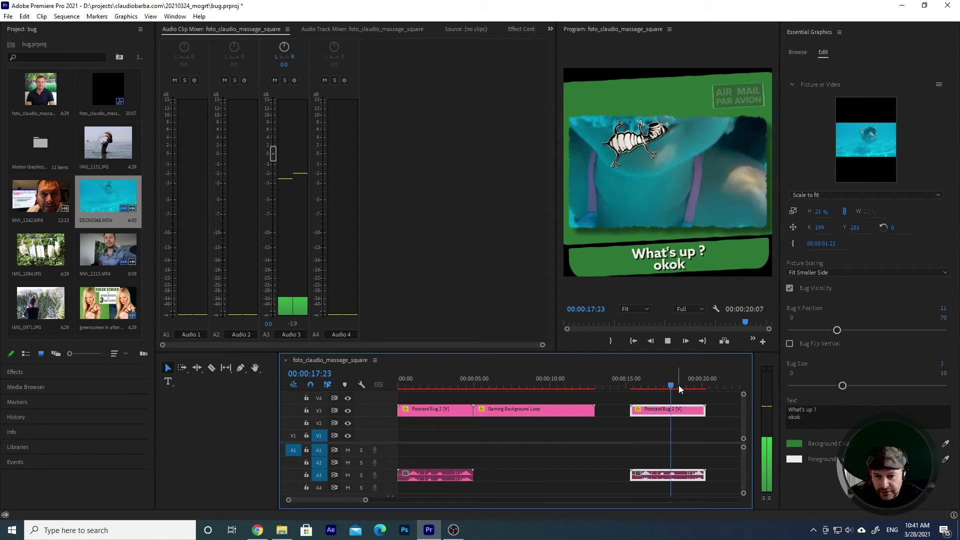
pyautogui.click(661, 381)
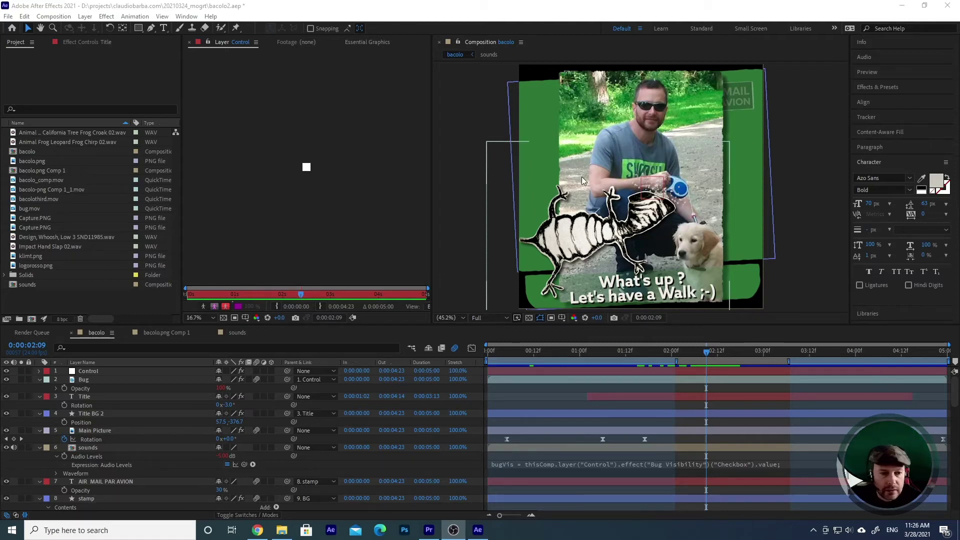
pyautogui.click(728, 352)
pyautogui.moveTo(733, 350); pyautogui.dragTo(699, 351)
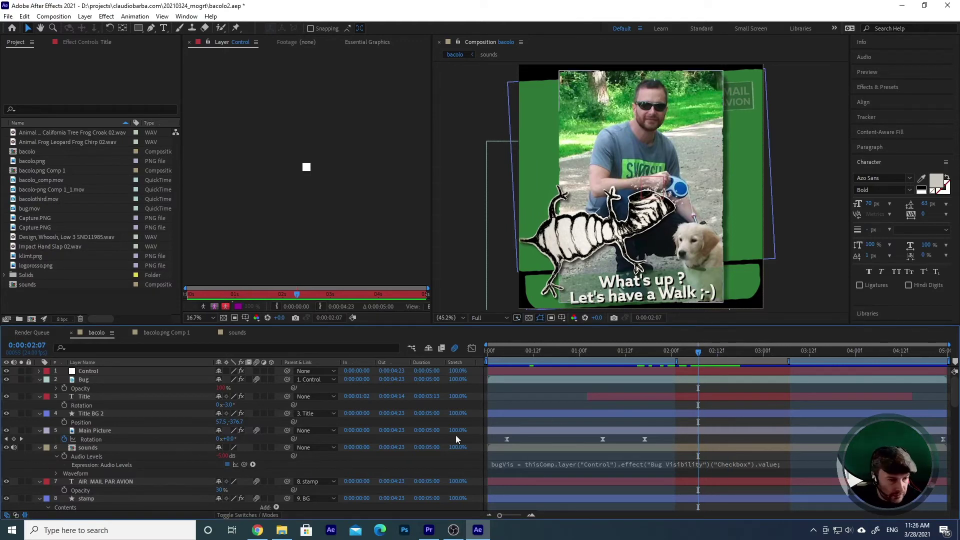
pyautogui.click(103, 299)
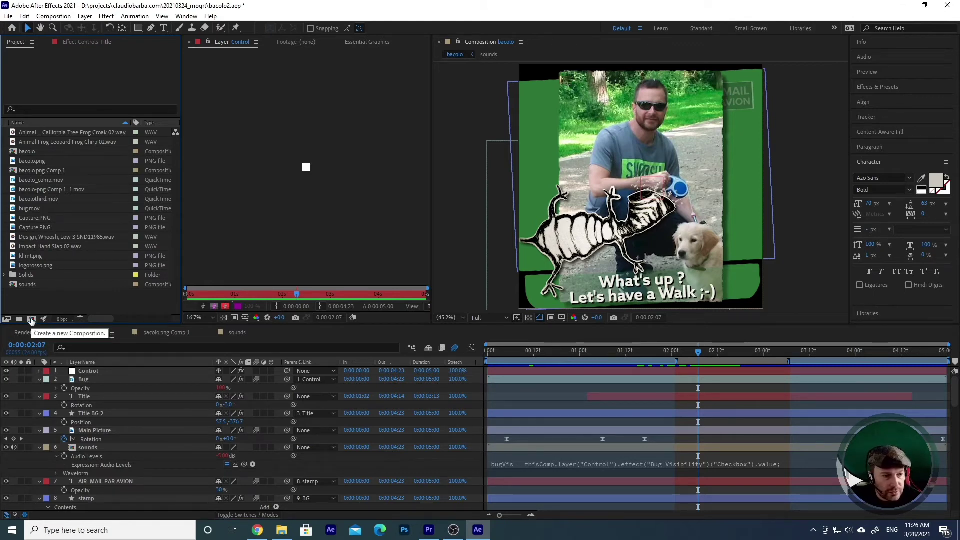
# Create Comp 1 with default settings: 1080×1080, 24 fps, 5 seconds.
pyautogui.click(31, 319)
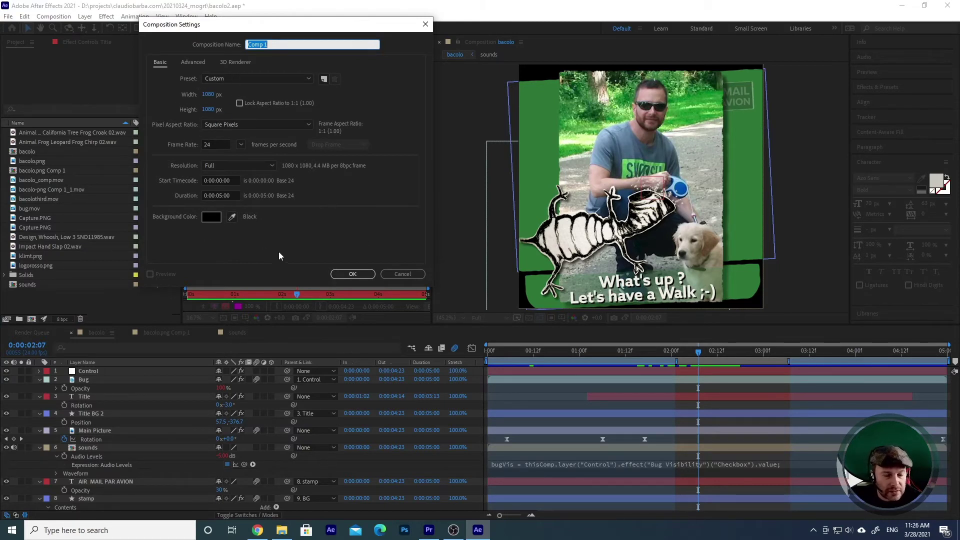
pyautogui.click(352, 274)
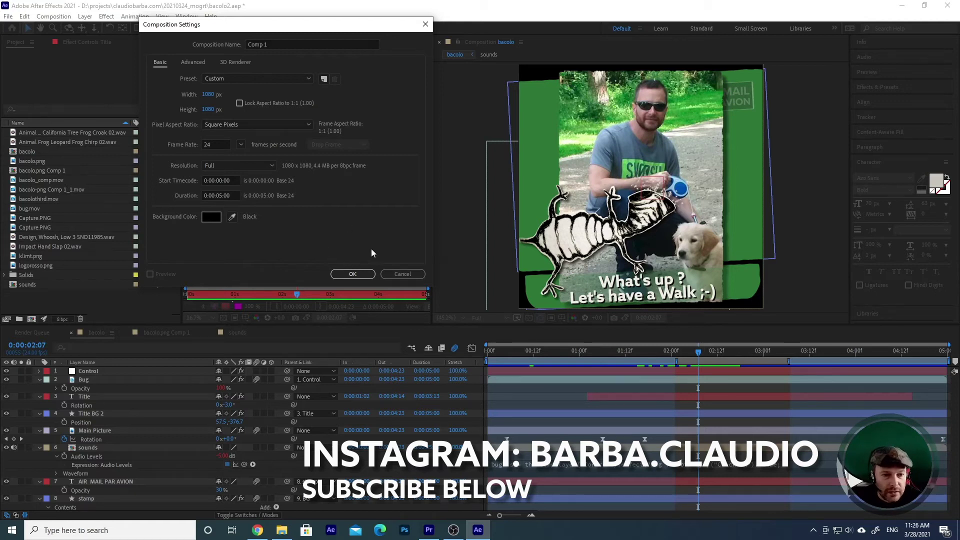
pyautogui.click(352, 274)
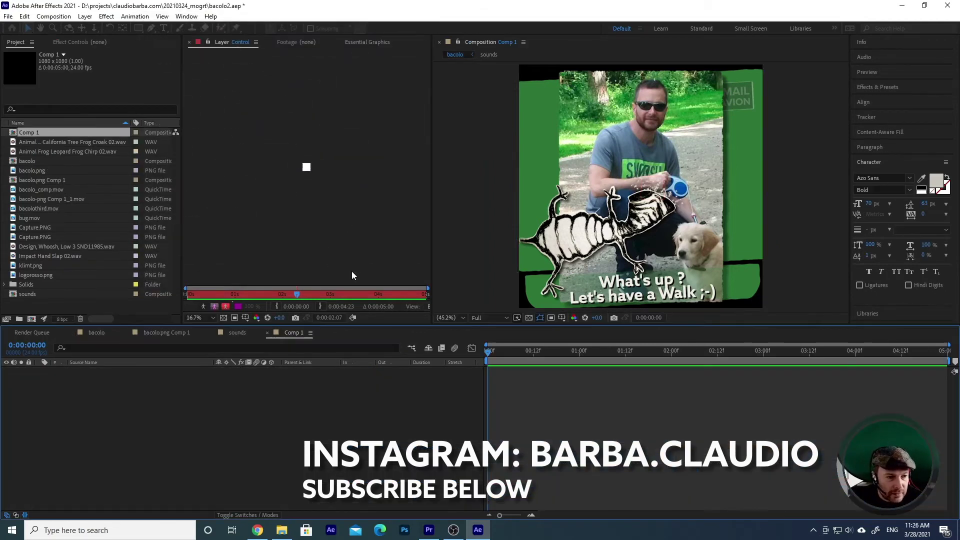
pyautogui.click(40, 236)
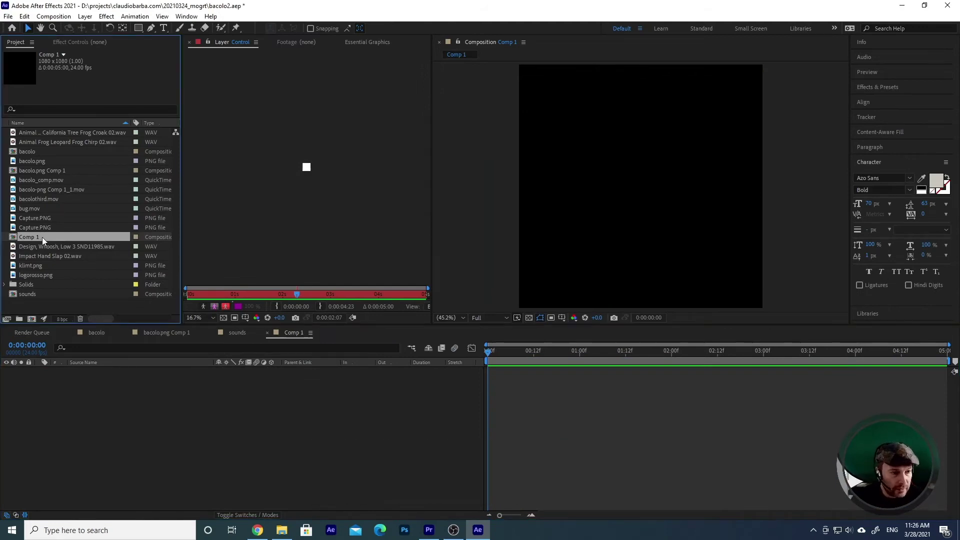
# Rename Comp 1 to 'youtube template'.
pyautogui.press('Return')
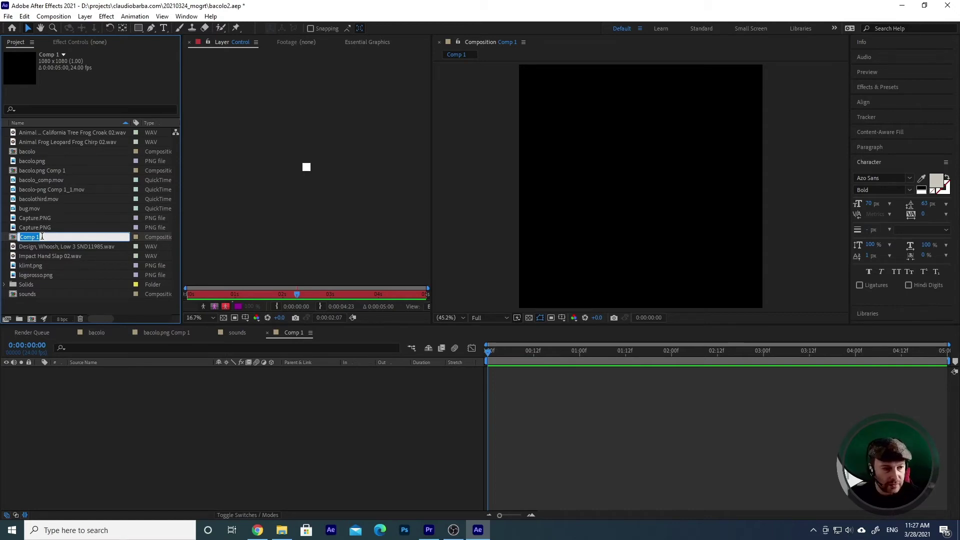
pyautogui.write('youtube')
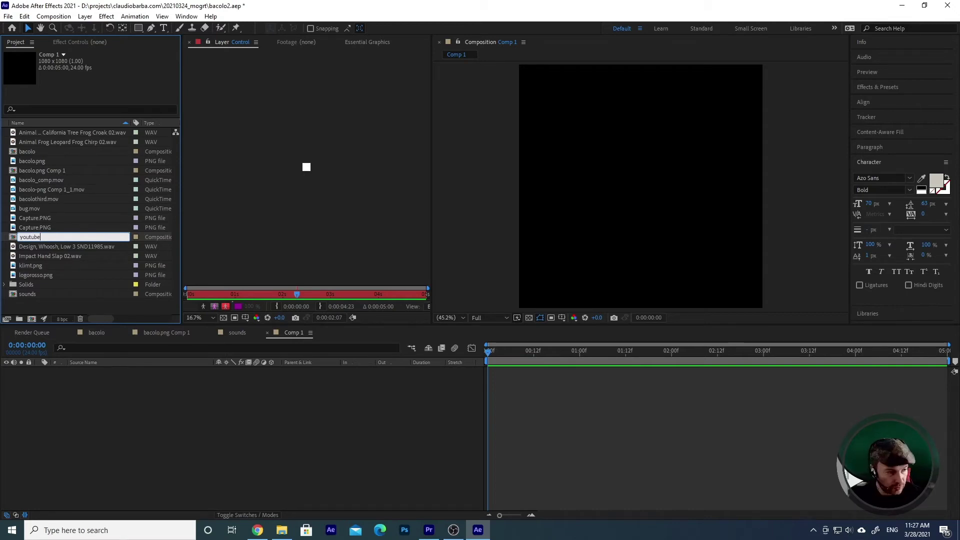
pyautogui.write(' te')
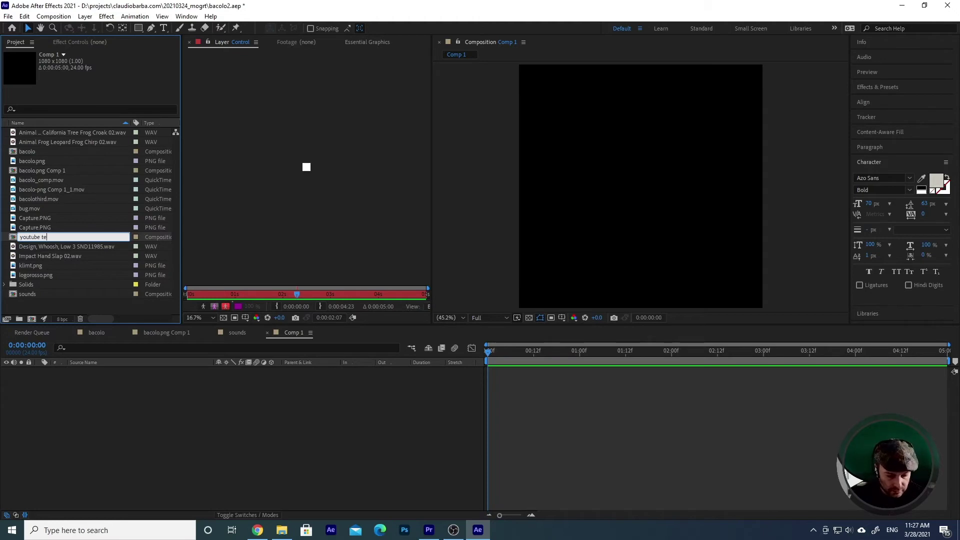
pyautogui.write('mplate')
pyautogui.press('Return')
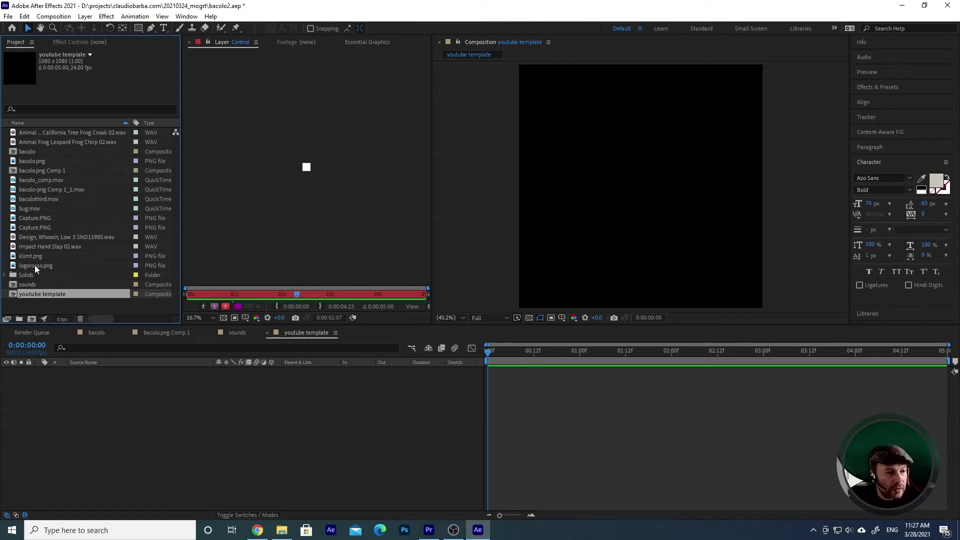
# Add logorosso.png to the comp, scale it to about 9%, and place it bottom-right.
pyautogui.moveTo(35, 265); pyautogui.dragTo(325, 386)
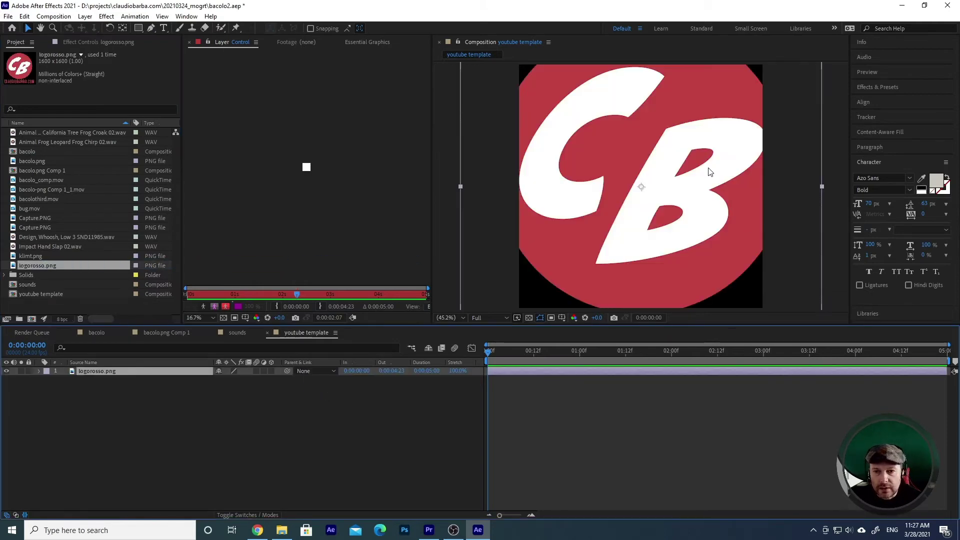
pyautogui.moveTo(705, 172)
pyautogui.mouseDown()
pyautogui.moveTo(698, 203)
pyautogui.moveTo(711, 185)
pyautogui.mouseUp()
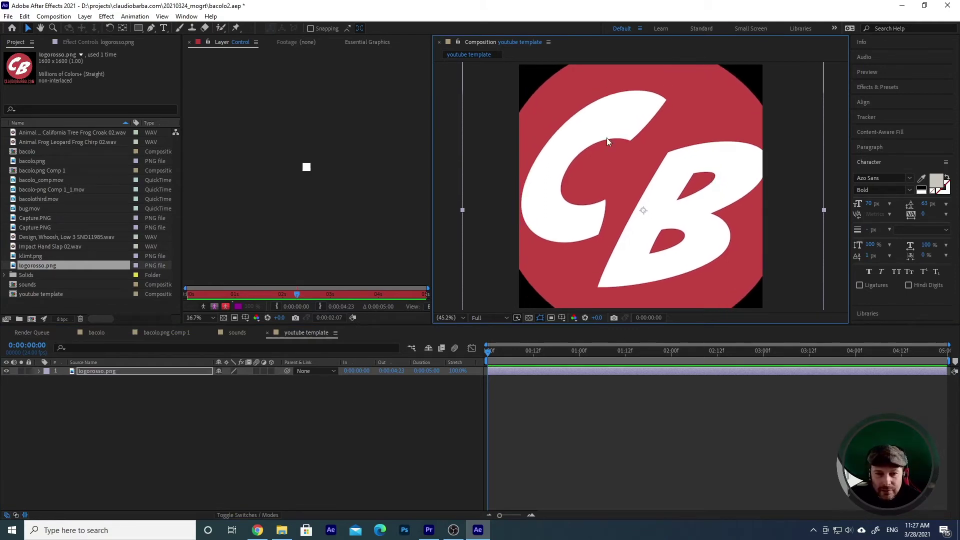
pyautogui.moveTo(724, 150); pyautogui.dragTo(712, 178)
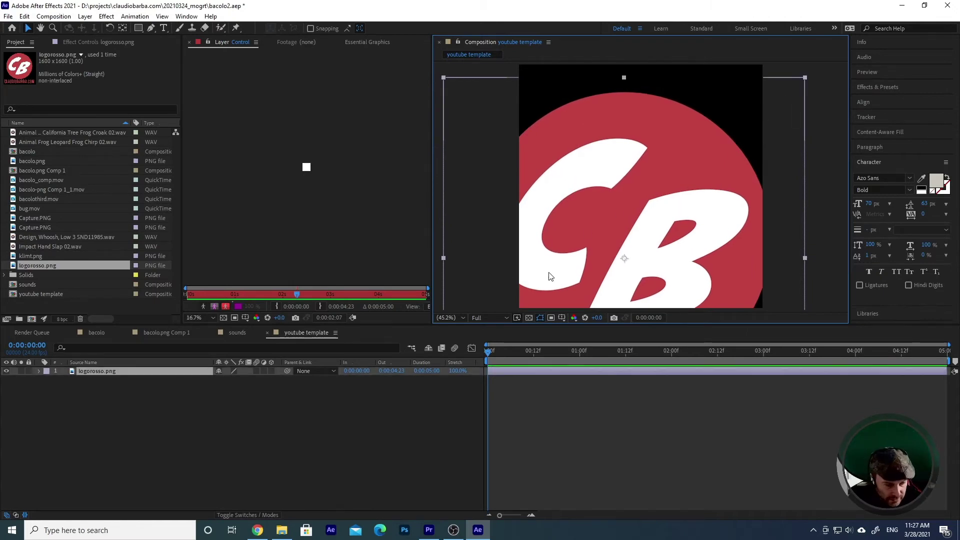
pyautogui.click(109, 370)
pyautogui.press('s')
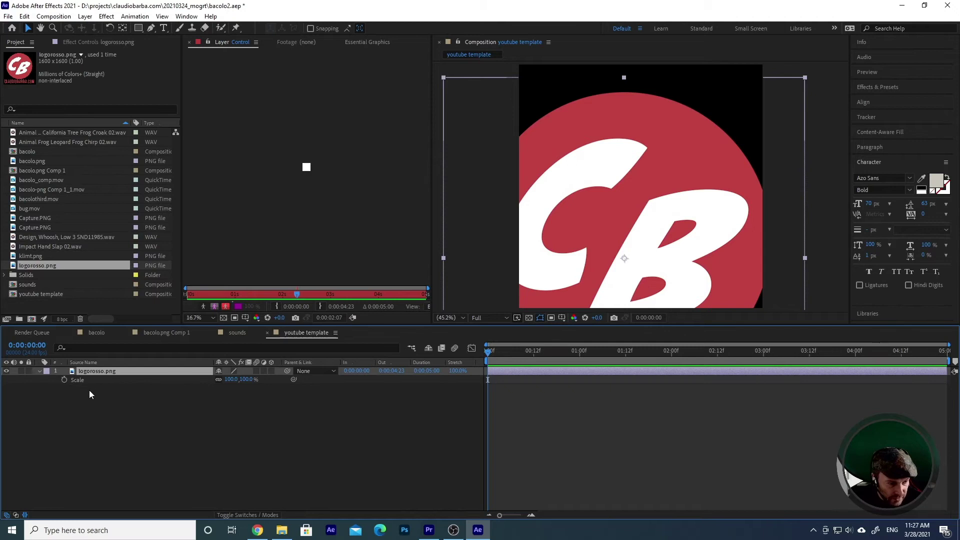
pyautogui.moveTo(231, 379); pyautogui.dragTo(190, 381)
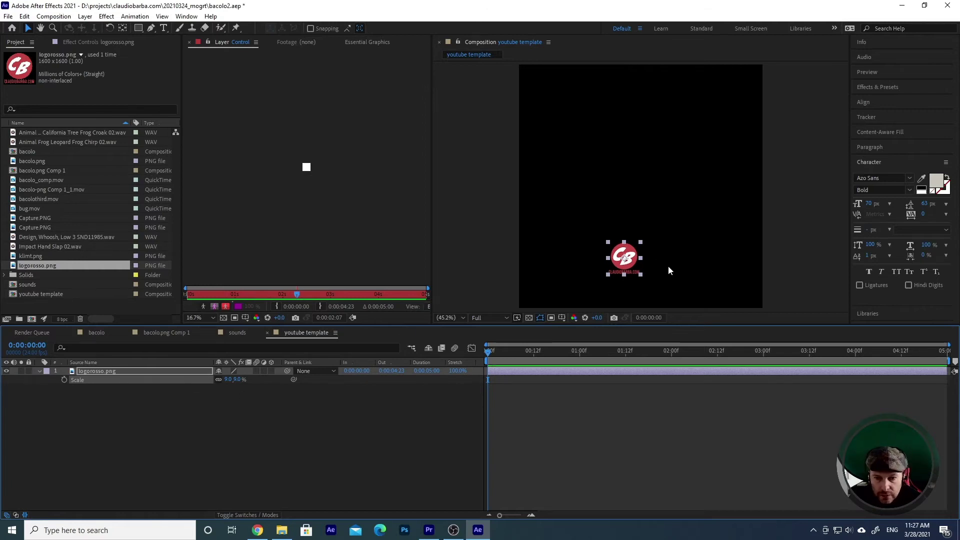
pyautogui.moveTo(631, 268); pyautogui.dragTo(742, 292)
pyautogui.click(492, 384)
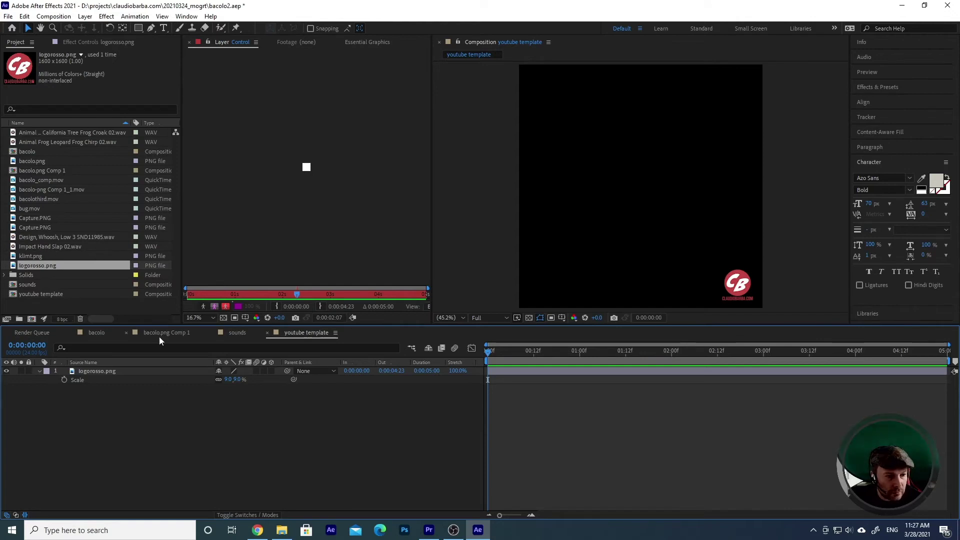
# Draw a large white rectangle shape layer in the upper part of the composition.
pyautogui.click(139, 28)
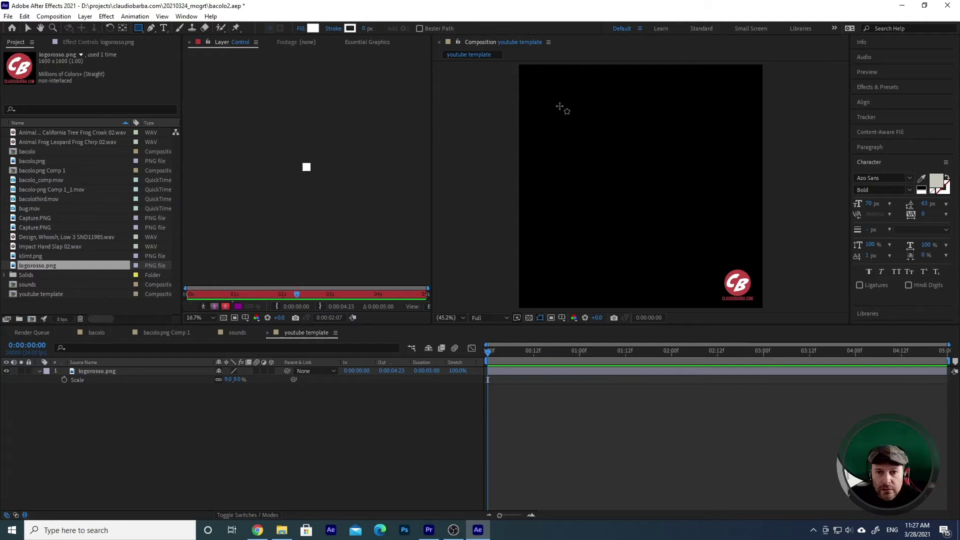
pyautogui.moveTo(569, 100)
pyautogui.mouseDown()
pyautogui.moveTo(736, 280)
pyautogui.moveTo(743, 264)
pyautogui.moveTo(754, 276)
pyautogui.moveTo(749, 257)
pyautogui.mouseUp()
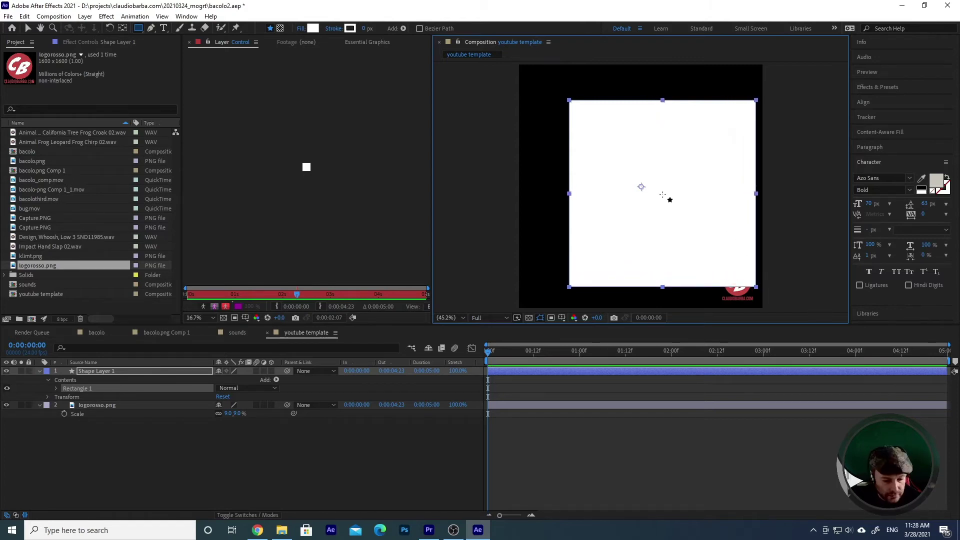
pyautogui.press('v')
pyautogui.moveTo(654, 204); pyautogui.dragTo(620, 181)
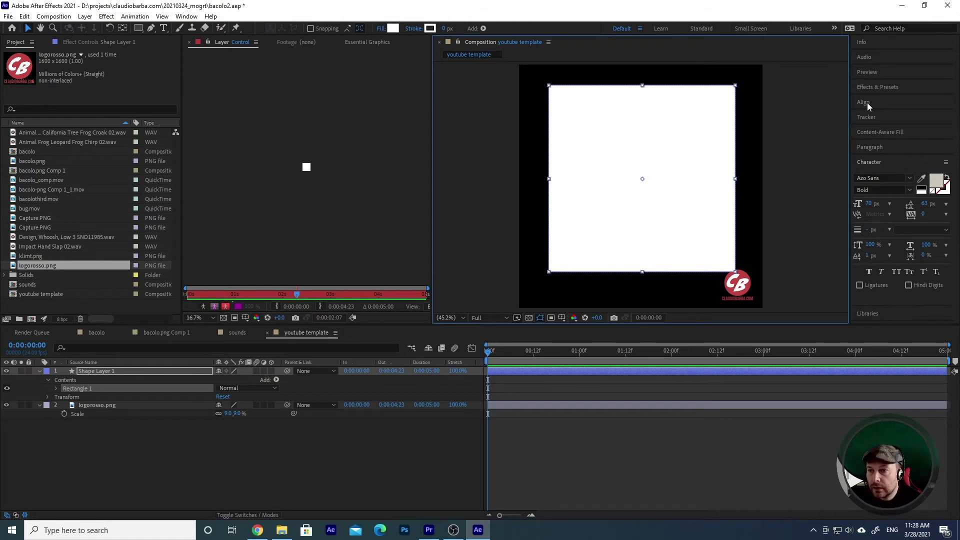
# Centre the rectangle with the Align panel and nudge it upward.
pyautogui.click(873, 165)
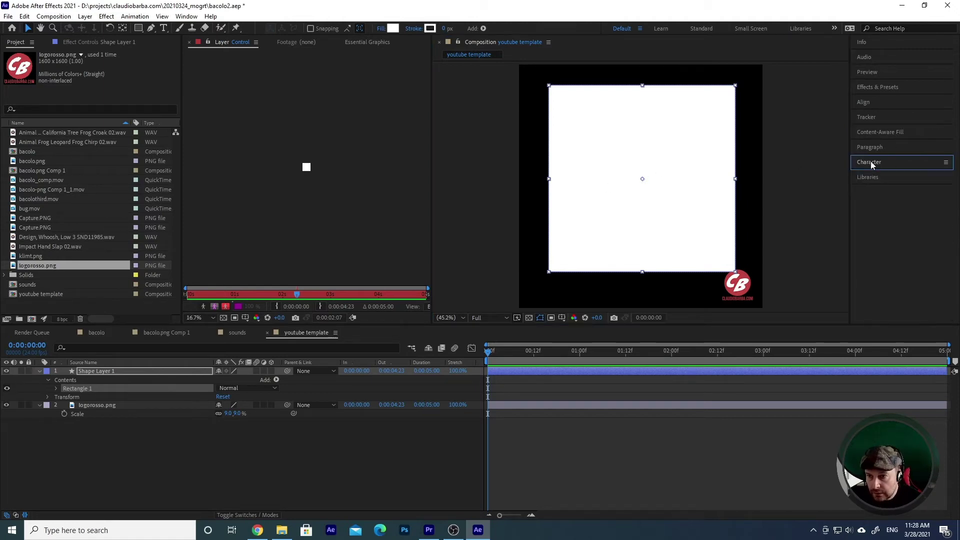
pyautogui.click(872, 147)
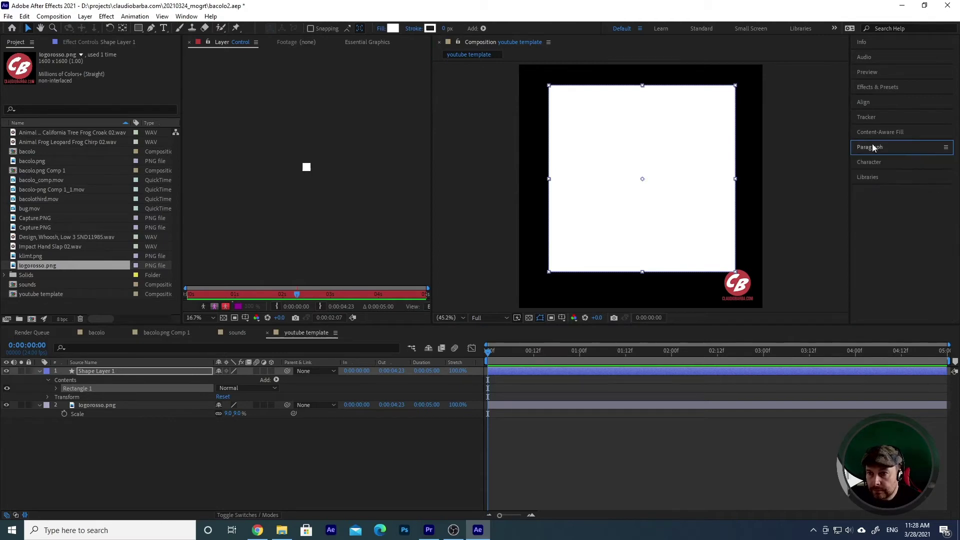
pyautogui.click(863, 102)
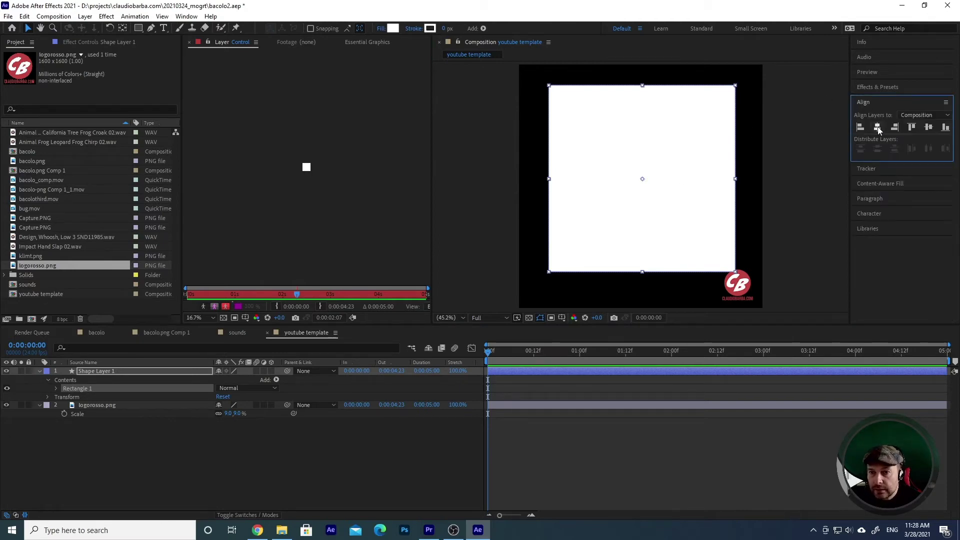
pyautogui.click(877, 127)
pyautogui.click(929, 127)
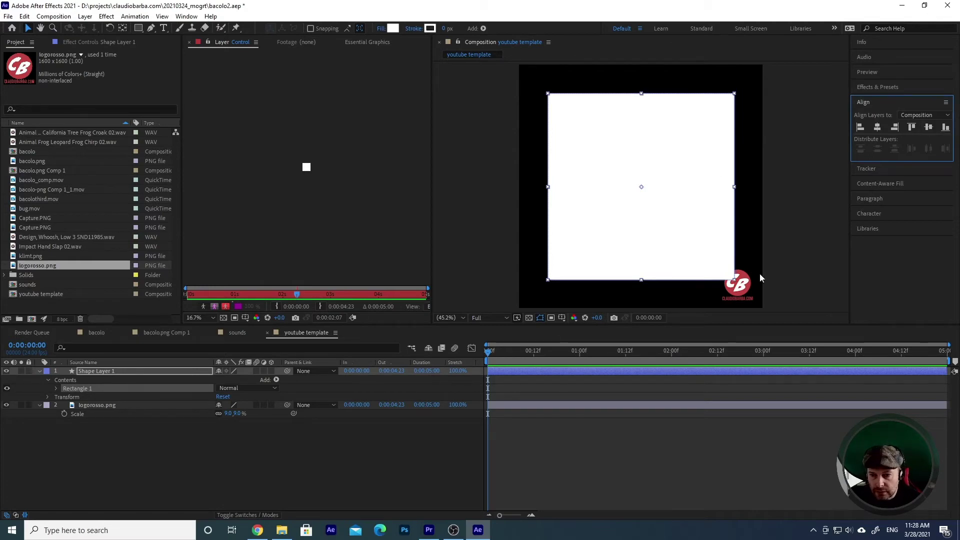
pyautogui.click(637, 203)
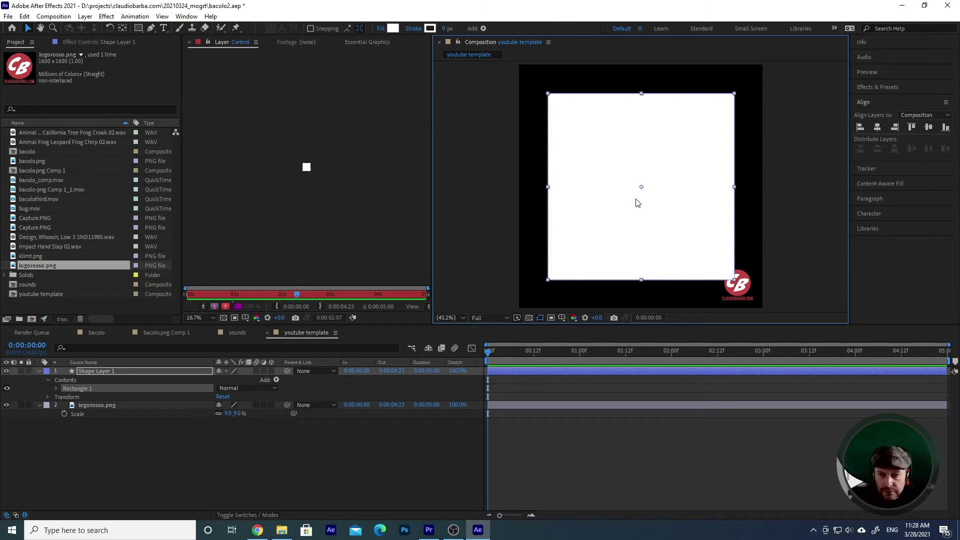
pyautogui.hotkey('shift', 'Up')
pyautogui.hotkey('shift', 'Up')
pyautogui.hotkey('shift', 'Up')
pyautogui.hotkey('shift', 'Up')
pyautogui.hotkey('shift', 'Up')
pyautogui.hotkey('shift', 'Up')
pyautogui.hotkey('shift', 'Up')
pyautogui.hotkey('shift', 'Up')
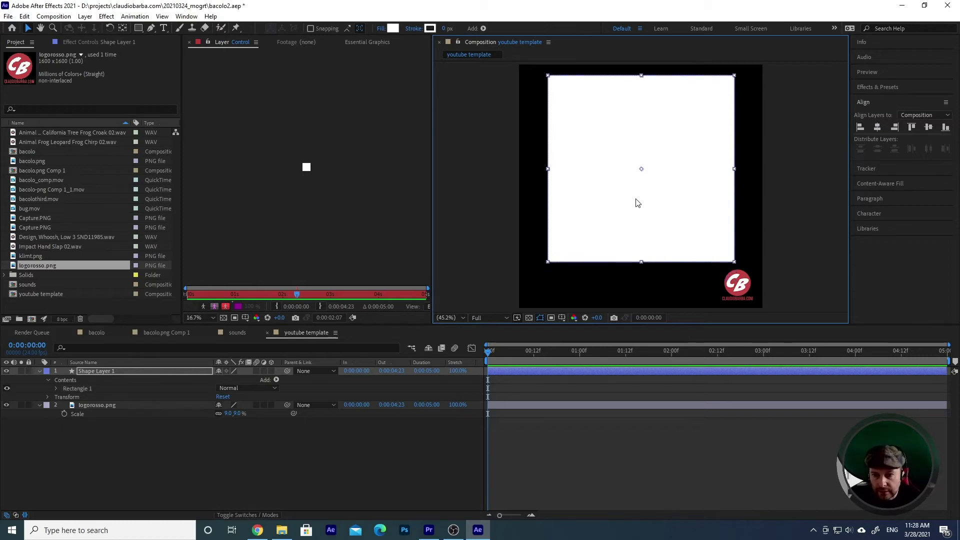
pyautogui.click(819, 300)
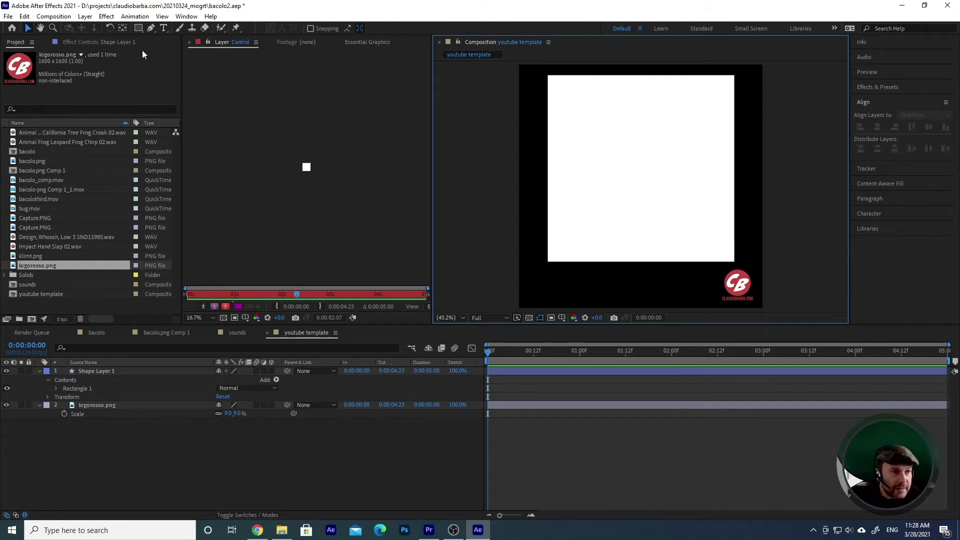
# Create a text layer reading 'THIS IS A TEXT' at the lower left.
pyautogui.hotkey('ctrl', 't')
pyautogui.click(529, 283)
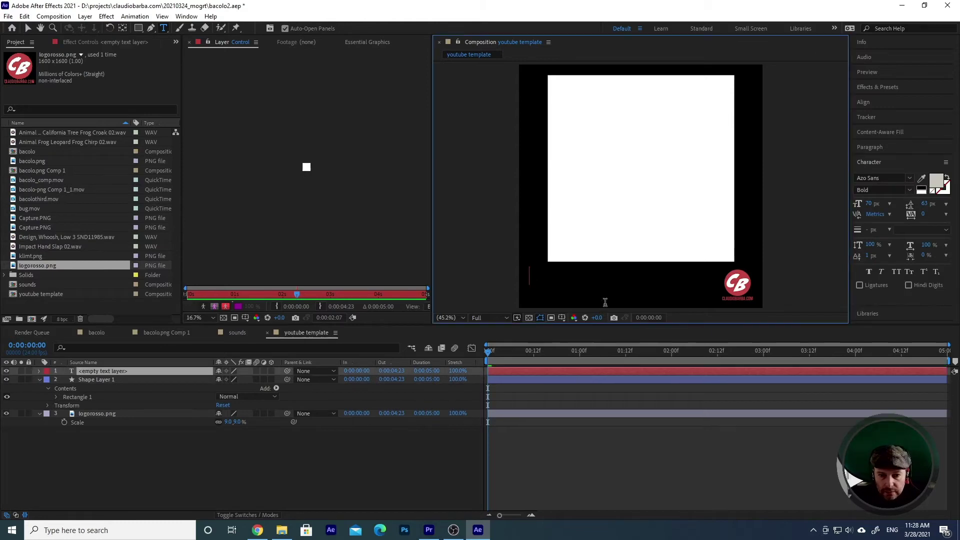
pyautogui.write('THIS')
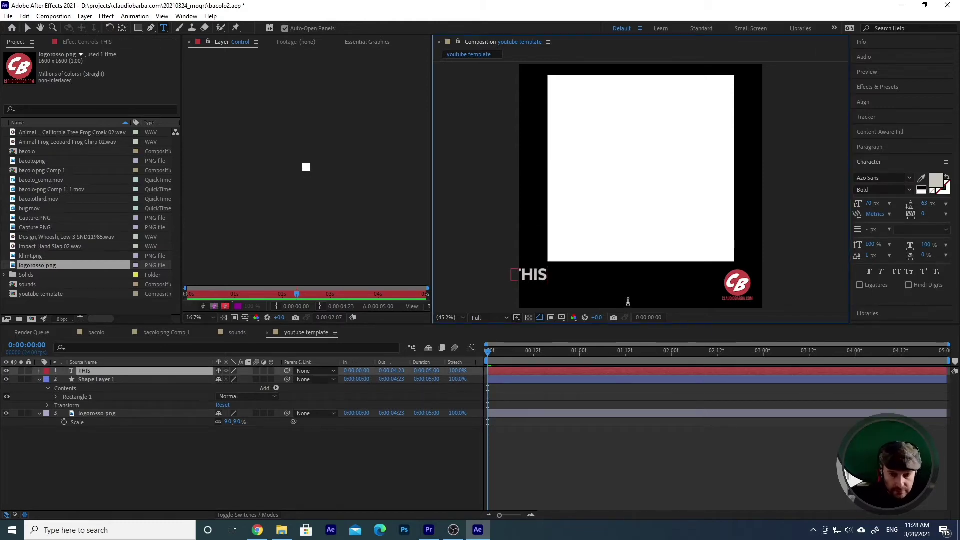
pyautogui.write(' IT S')
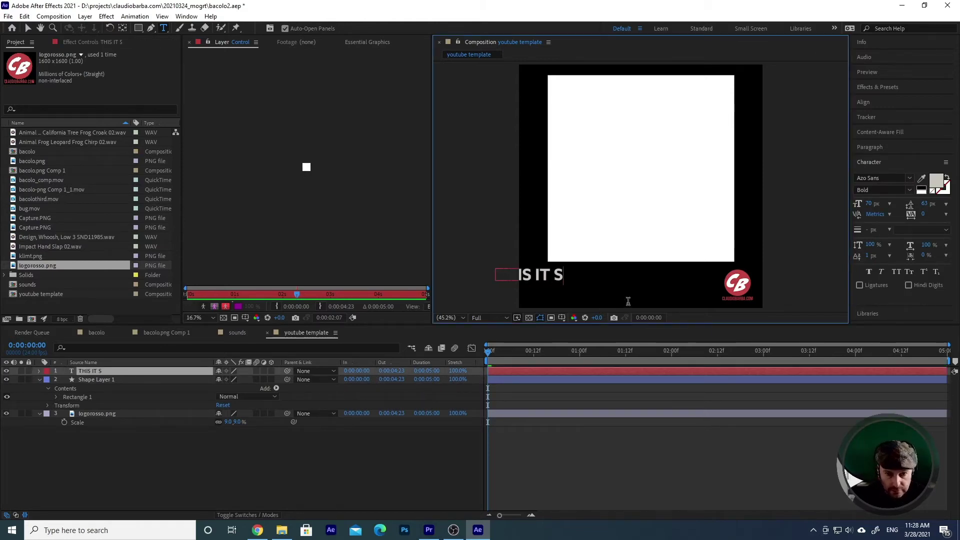
pyautogui.press('BackSpace')
pyautogui.press('BackSpace')
pyautogui.press('BackSpace')
pyautogui.write('S A TEXT')
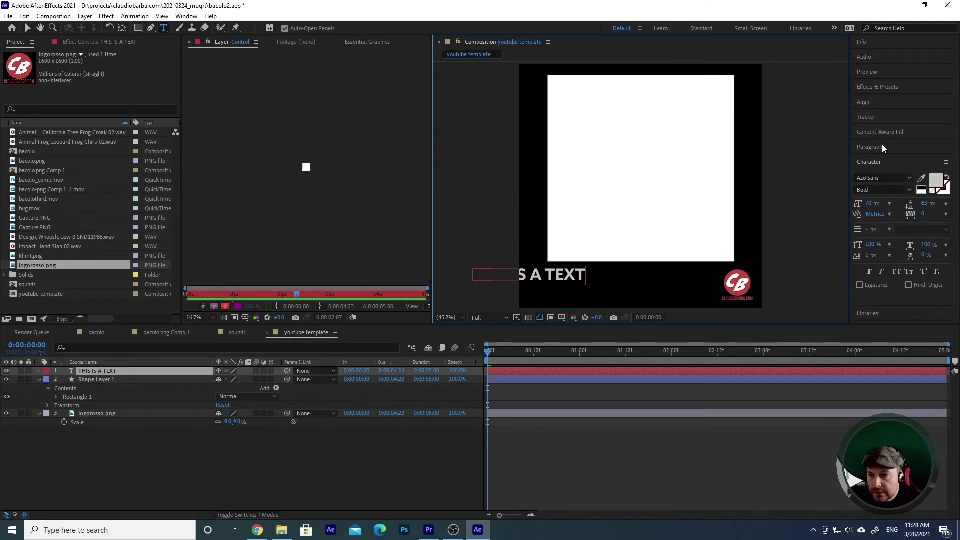
pyautogui.click(648, 434)
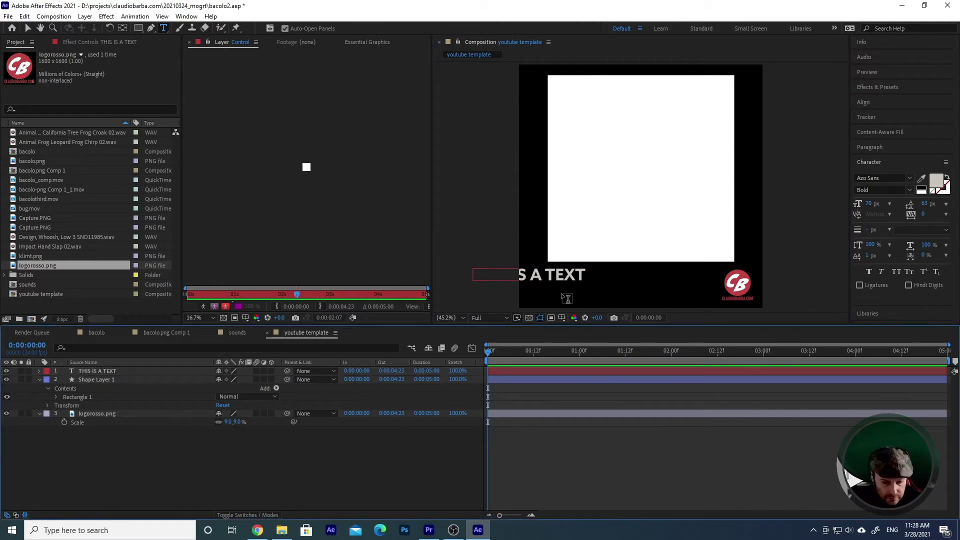
# Left-align the text in the Paragraph panel and move it to the lower left, below the rectangle.
pyautogui.press('v')
pyautogui.moveTo(546, 280); pyautogui.dragTo(640, 286)
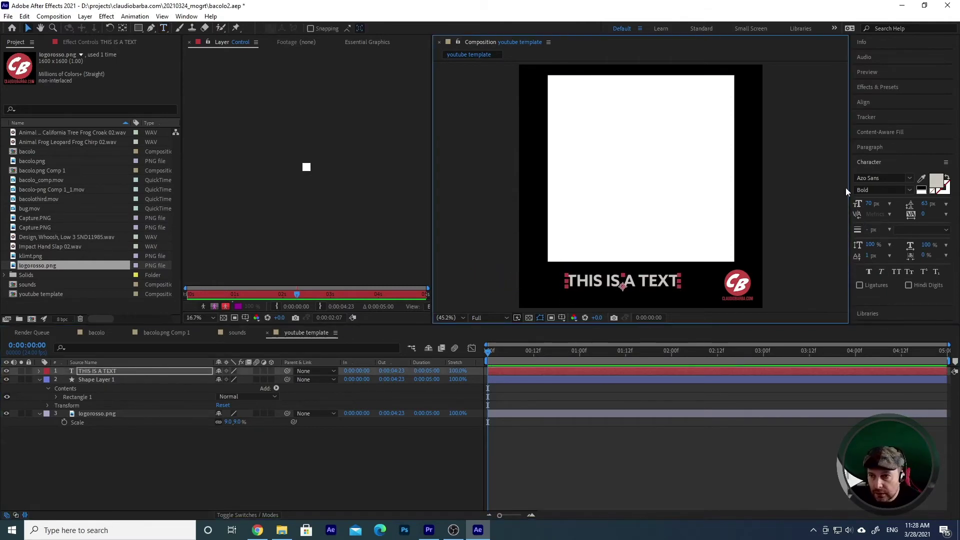
pyautogui.click(863, 102)
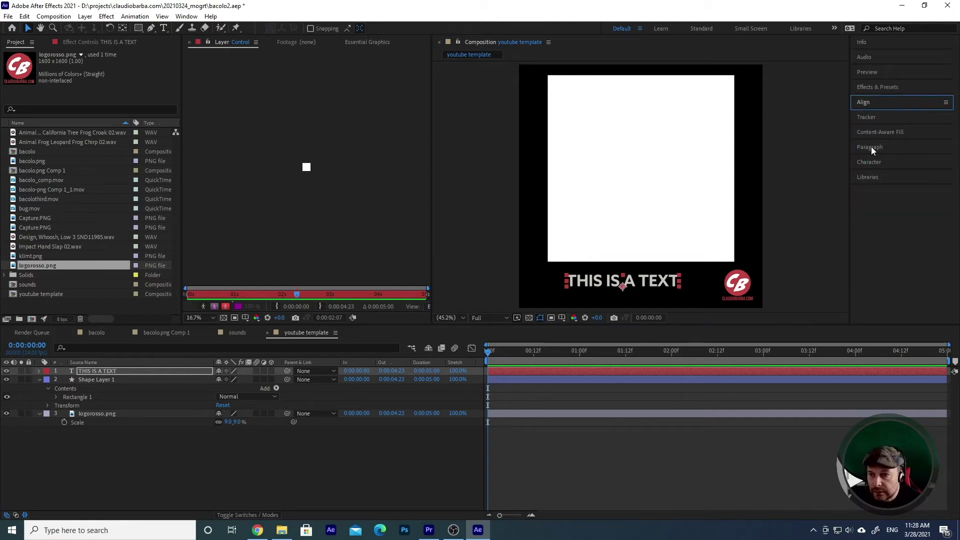
pyautogui.click(869, 147)
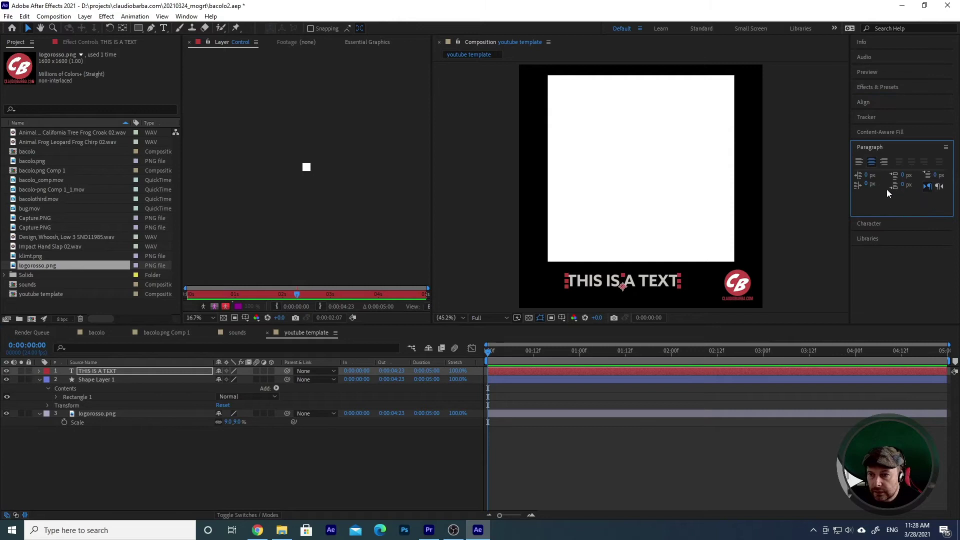
pyautogui.click(859, 161)
pyautogui.moveTo(658, 282); pyautogui.dragTo(568, 286)
pyautogui.click(337, 452)
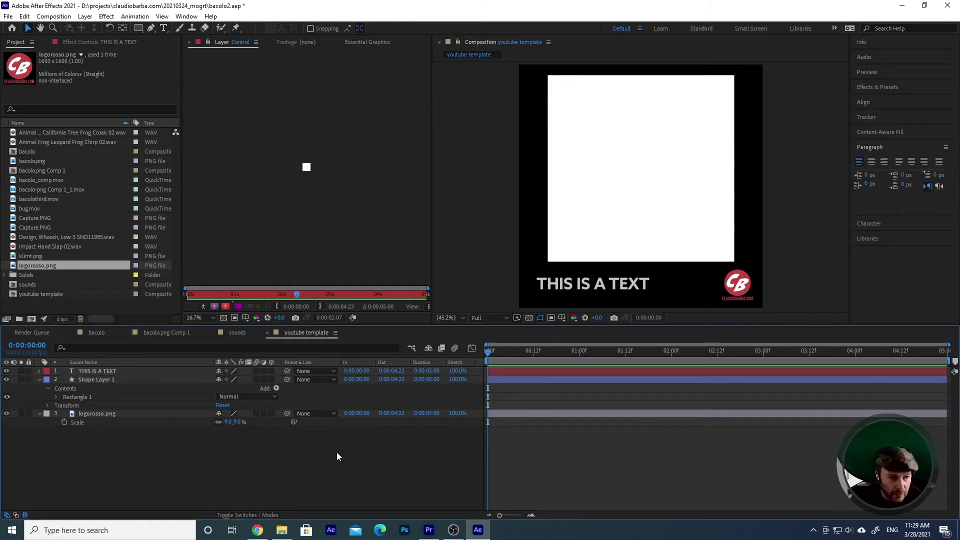
# Add the second Capture.PNG image to the comp and position and enlarge it over the rectangle.
pyautogui.click(37, 257)
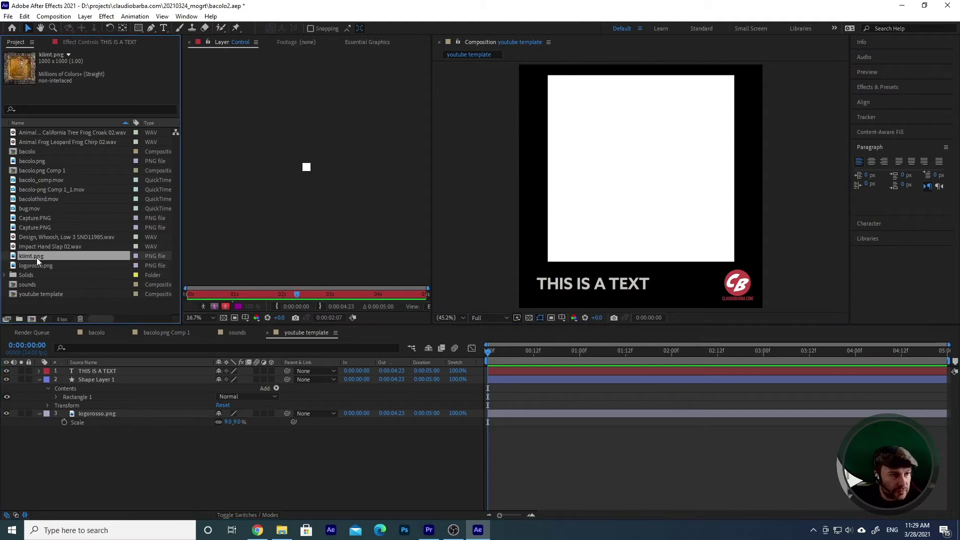
pyautogui.click(35, 227)
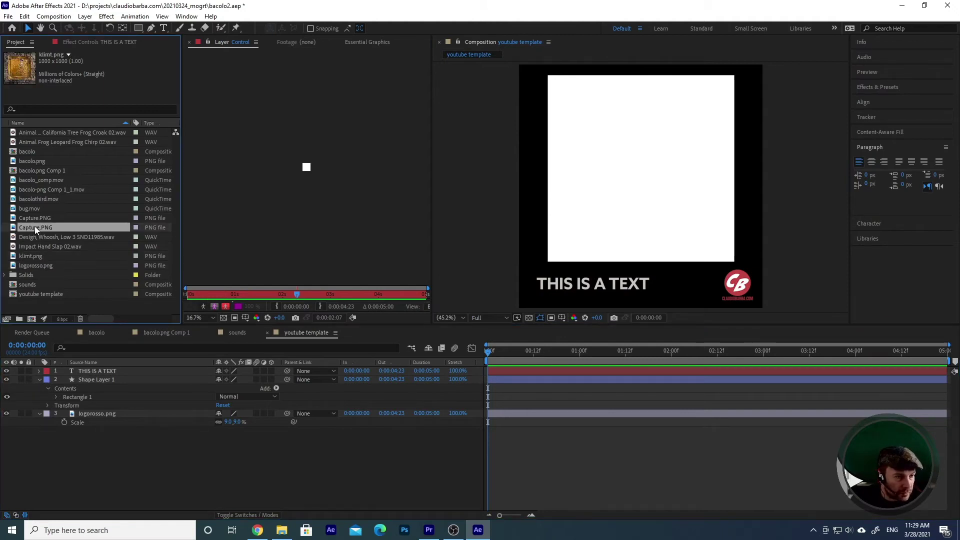
pyautogui.click(35, 216)
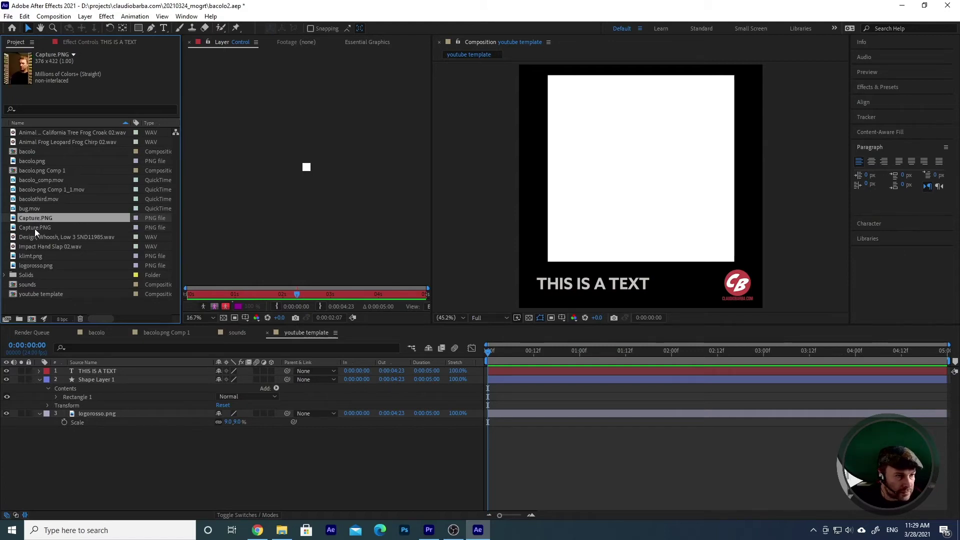
pyautogui.click(35, 229)
pyautogui.moveTo(41, 230); pyautogui.dragTo(629, 158)
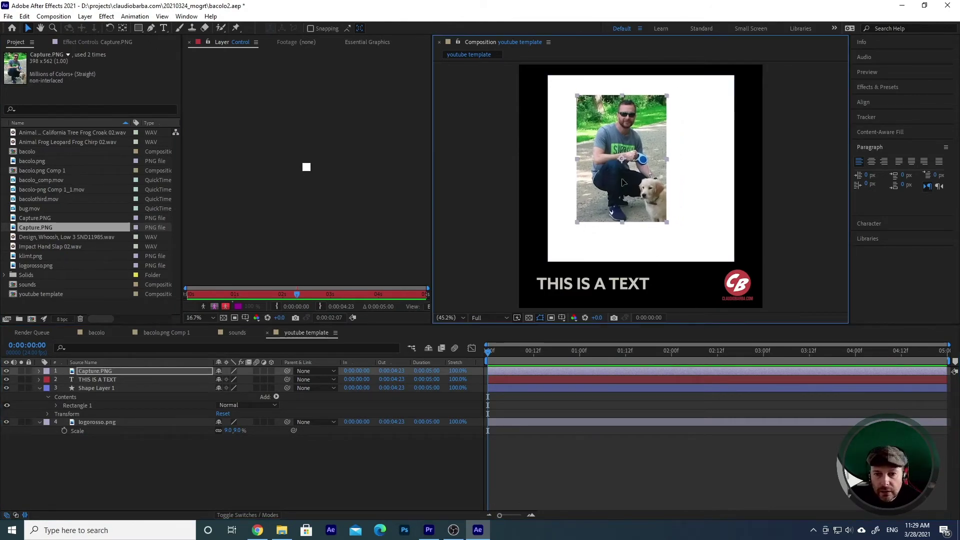
pyautogui.moveTo(623, 180); pyautogui.dragTo(609, 167)
pyautogui.moveTo(653, 210); pyautogui.dragTo(683, 251)
pyautogui.moveTo(632, 186); pyautogui.dragTo(668, 208)
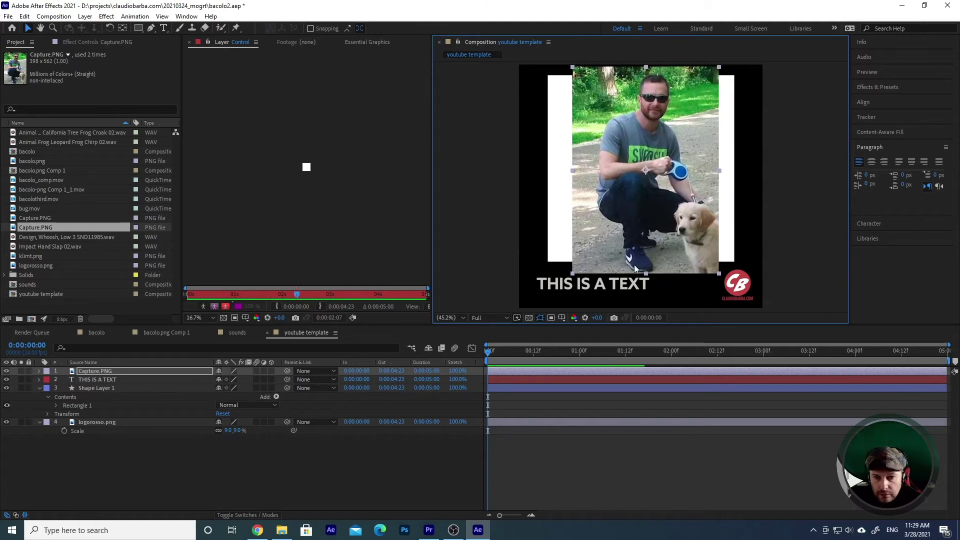
# Nudge the THIS IS A TEXT caption lower and shrink the photo inside the white rectangle.
pyautogui.click(583, 285)
pyautogui.moveTo(583, 286); pyautogui.dragTo(580, 295)
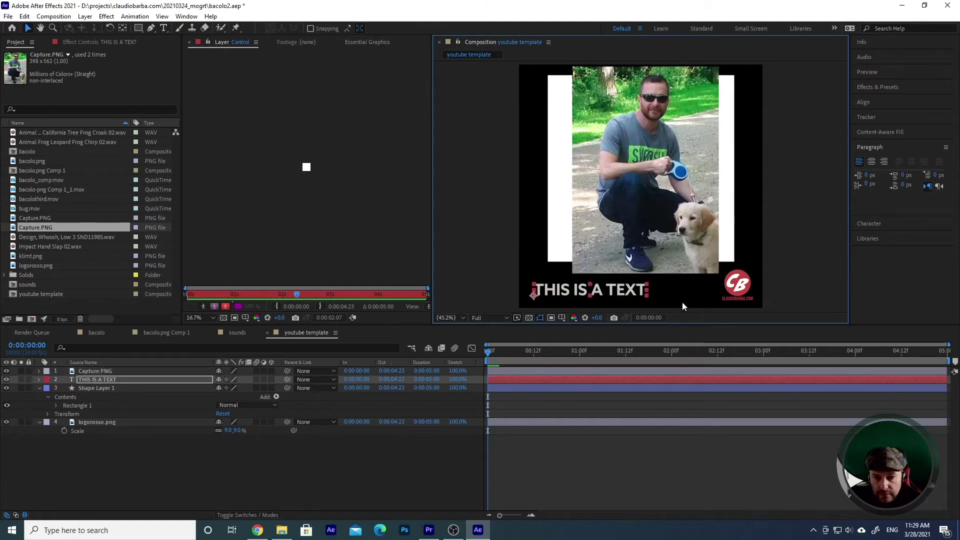
pyautogui.click(797, 274)
pyautogui.click(665, 203)
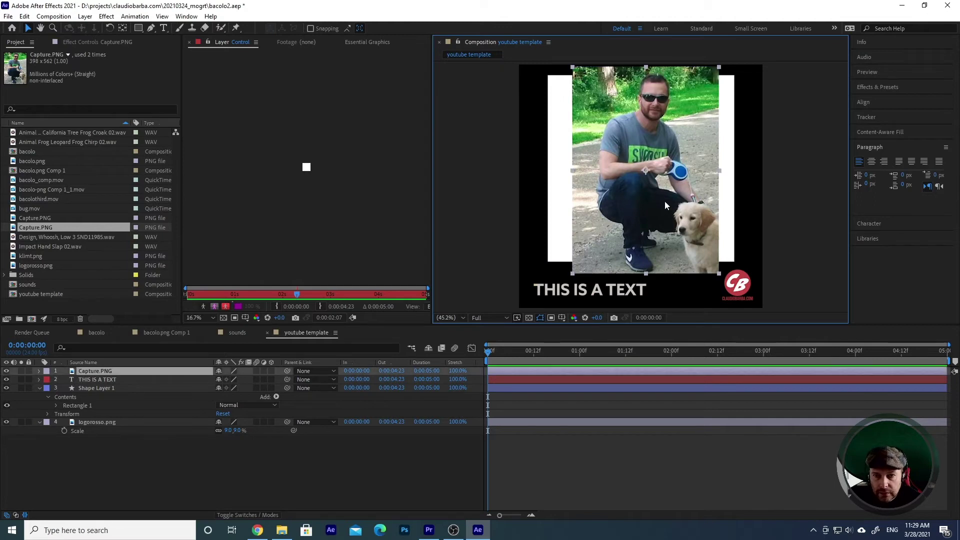
pyautogui.moveTo(718, 67); pyautogui.dragTo(680, 109)
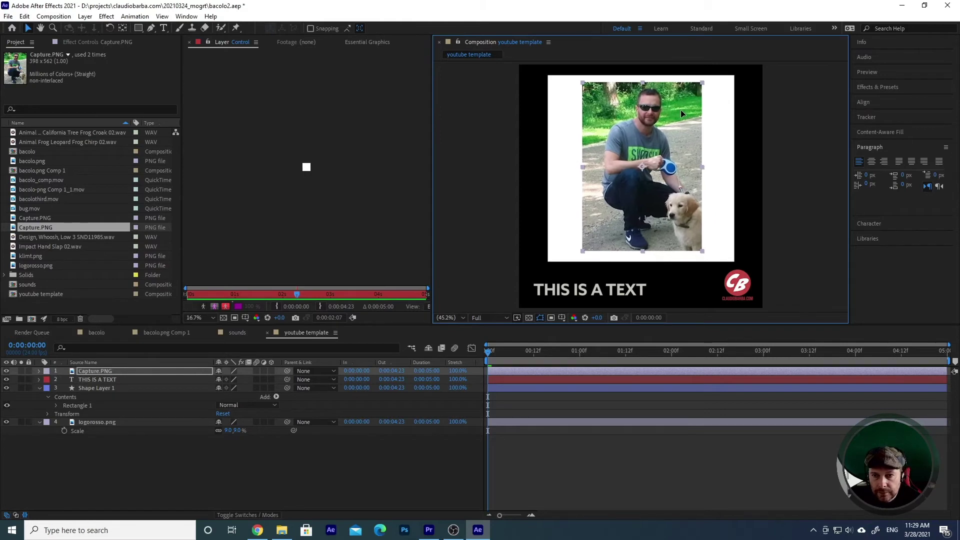
# Find Drop Shadow in Effects & Presets and apply it to Capture.PNG with distance 15, softness 14.
pyautogui.click(865, 88)
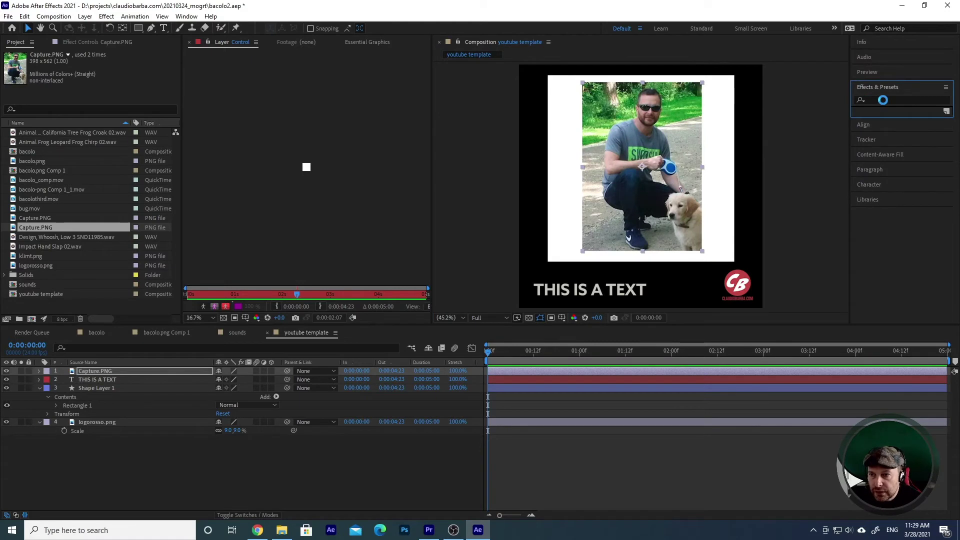
pyautogui.click(887, 99)
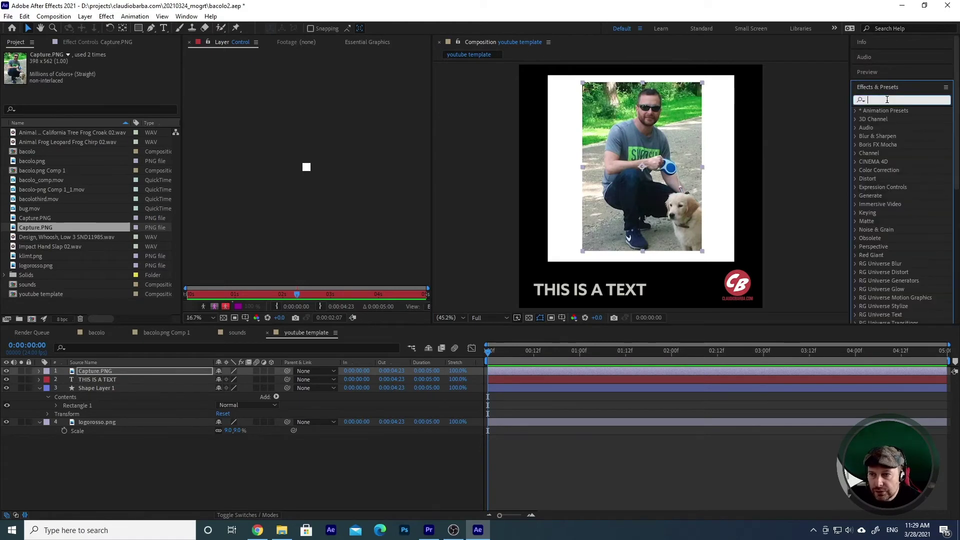
pyautogui.write('drop shad')
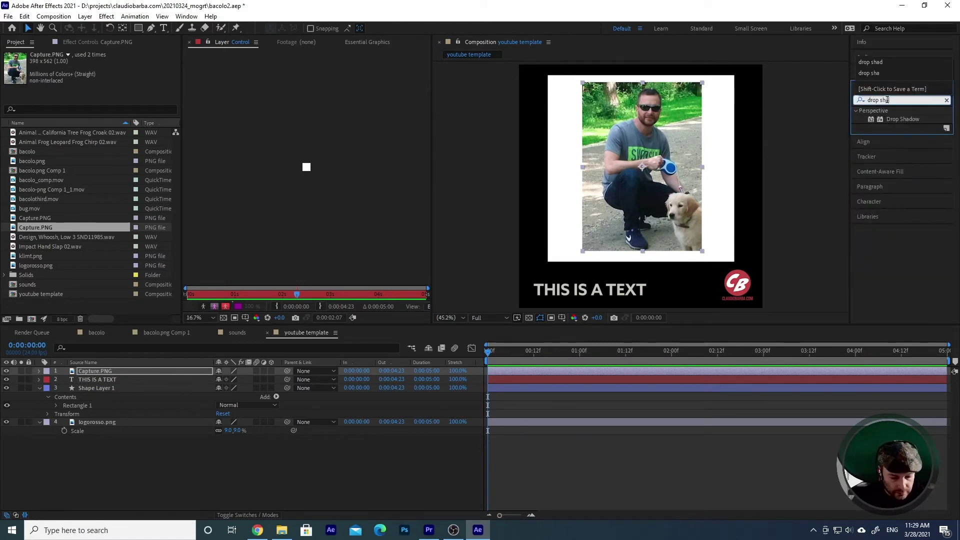
pyautogui.doubleClick(901, 118)
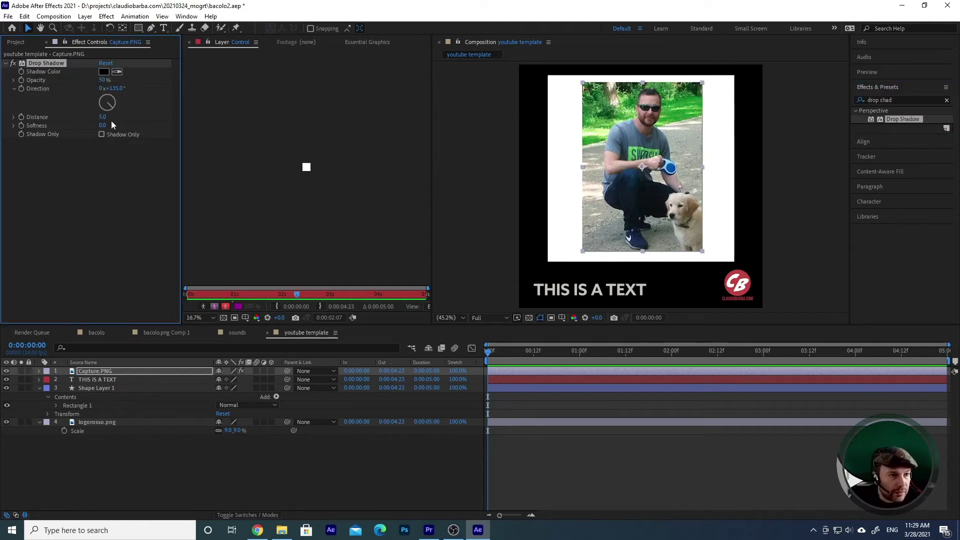
pyautogui.moveTo(104, 118); pyautogui.dragTo(107, 125)
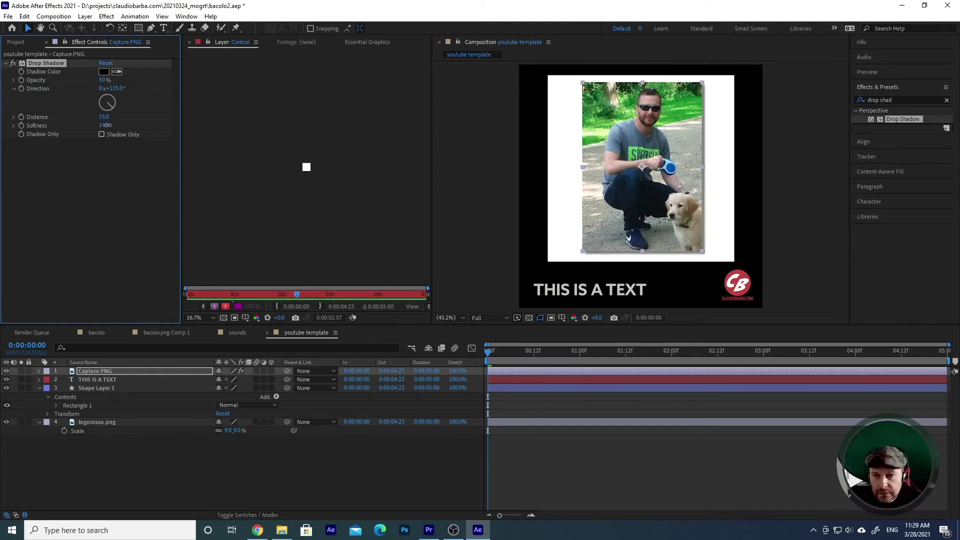
pyautogui.click(481, 267)
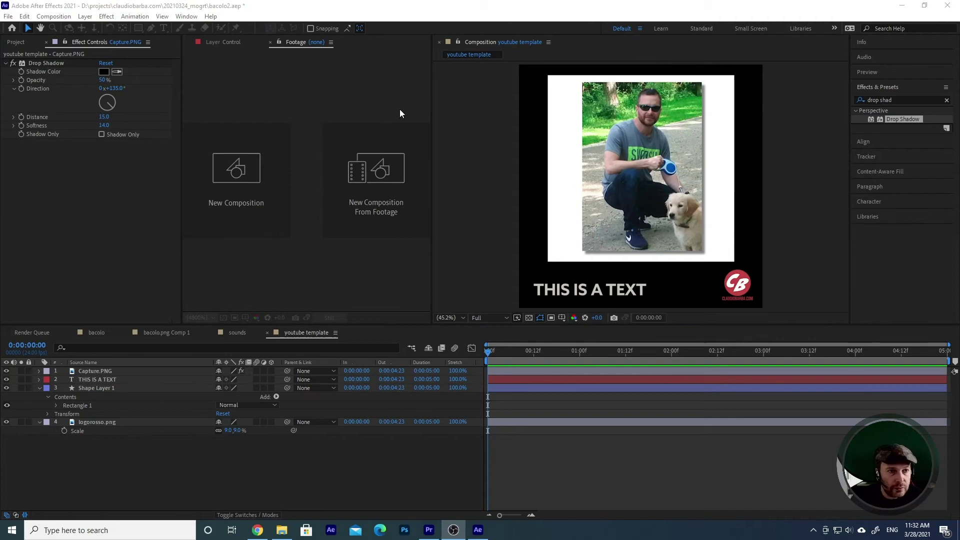
# In the Essential Graphics panel, make youtube template the Primary comp and name the template 'Youtube'.
pyautogui.click(186, 18)
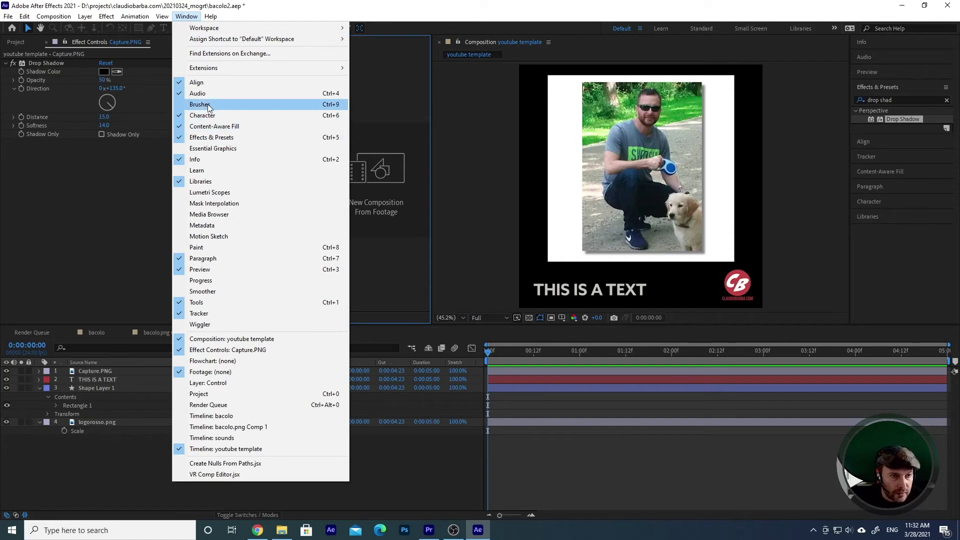
pyautogui.click(211, 148)
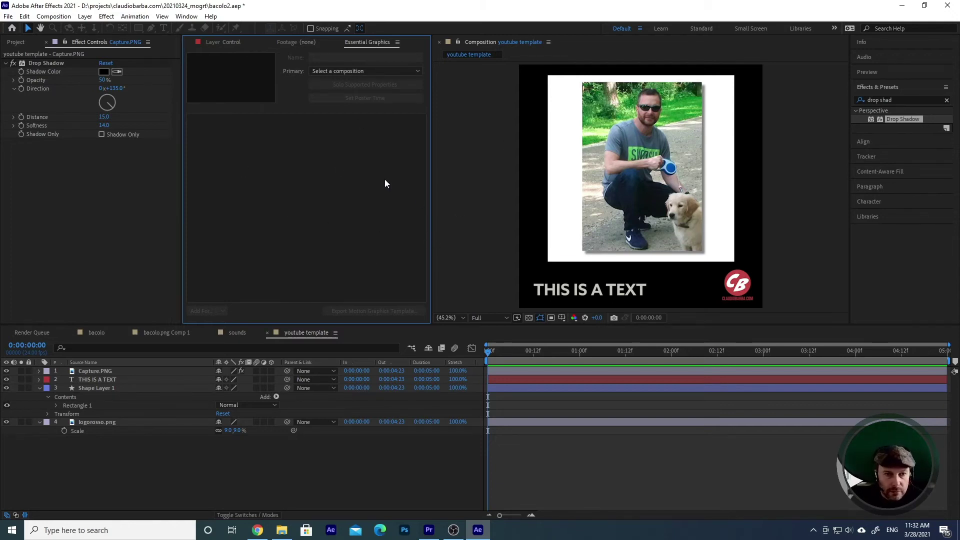
pyautogui.click(356, 71)
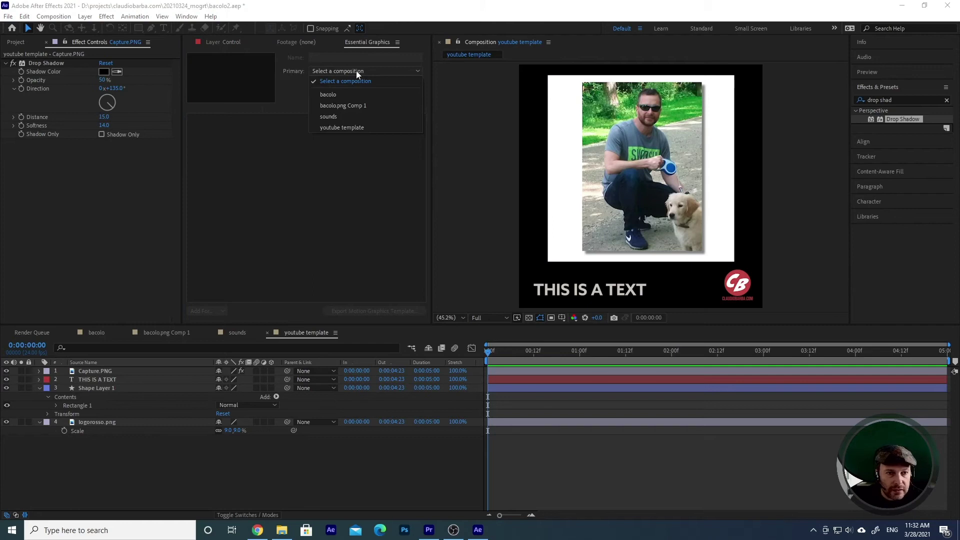
pyautogui.click(342, 128)
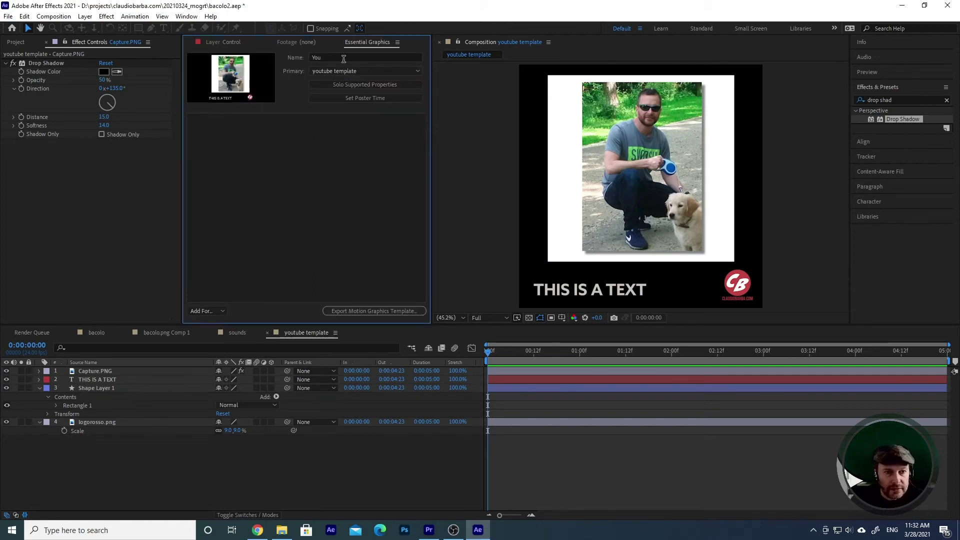
pyautogui.click(377, 58)
pyautogui.write('You')
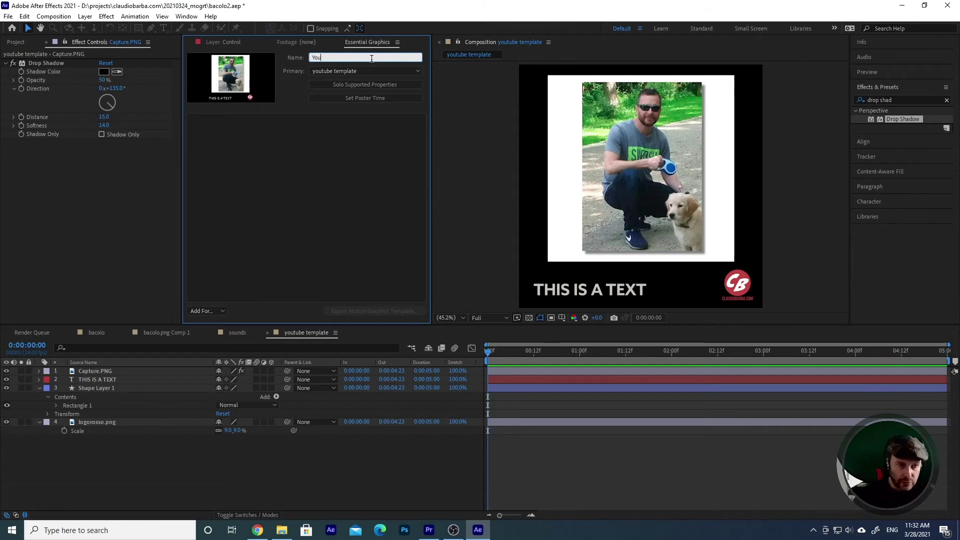
pyautogui.write('tube')
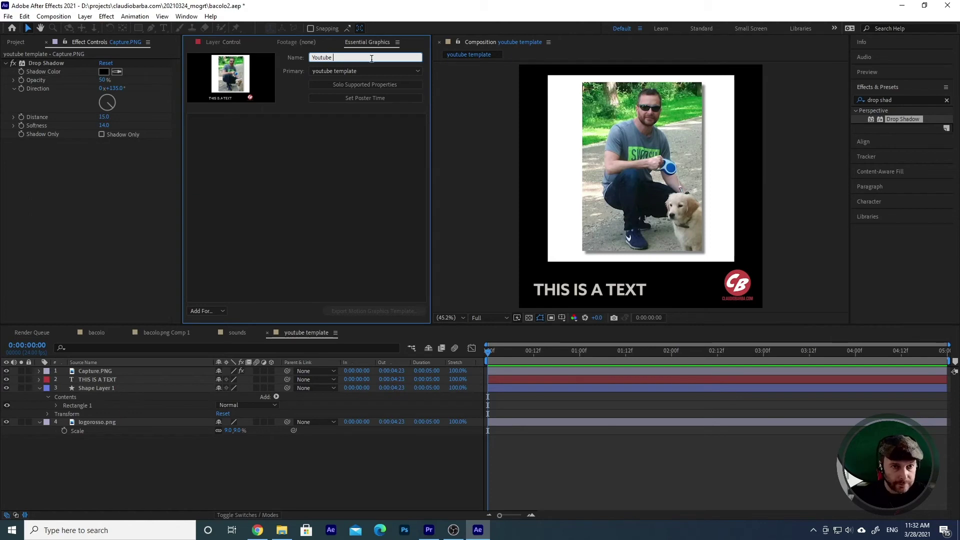
# Complete the template name as 'Youtube 1' and solo the supported properties to review them in the timeline.
pyautogui.write('1')
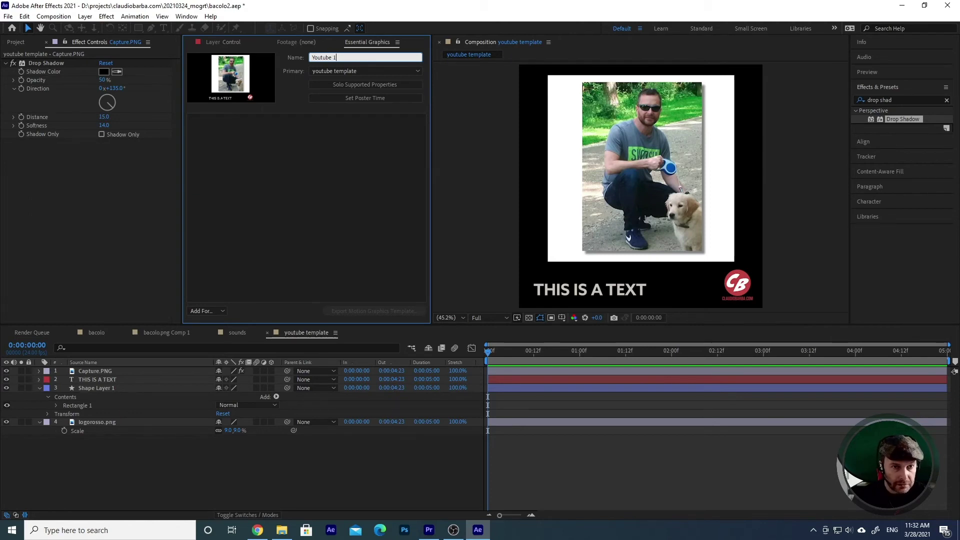
pyautogui.click(364, 158)
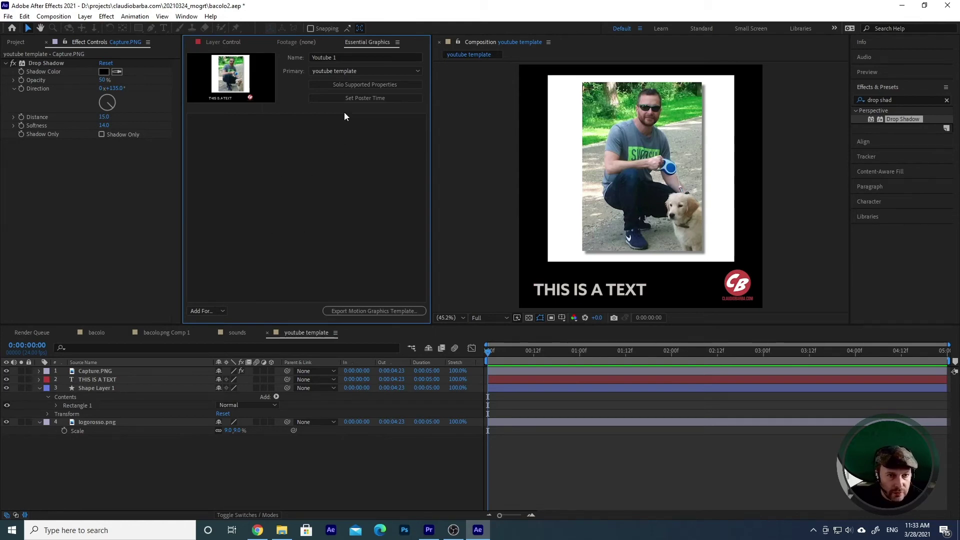
pyautogui.click(358, 84)
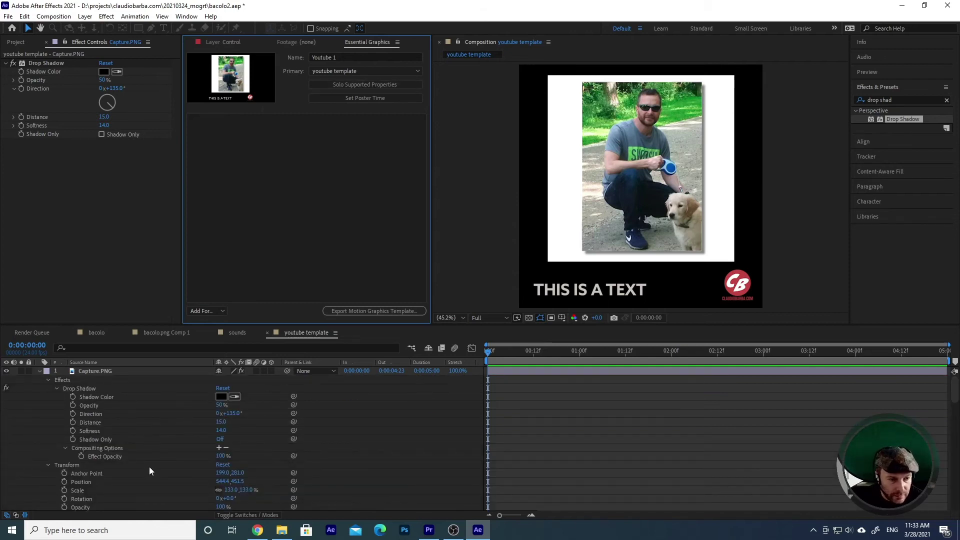
pyautogui.scroll(-3, 139, 436)
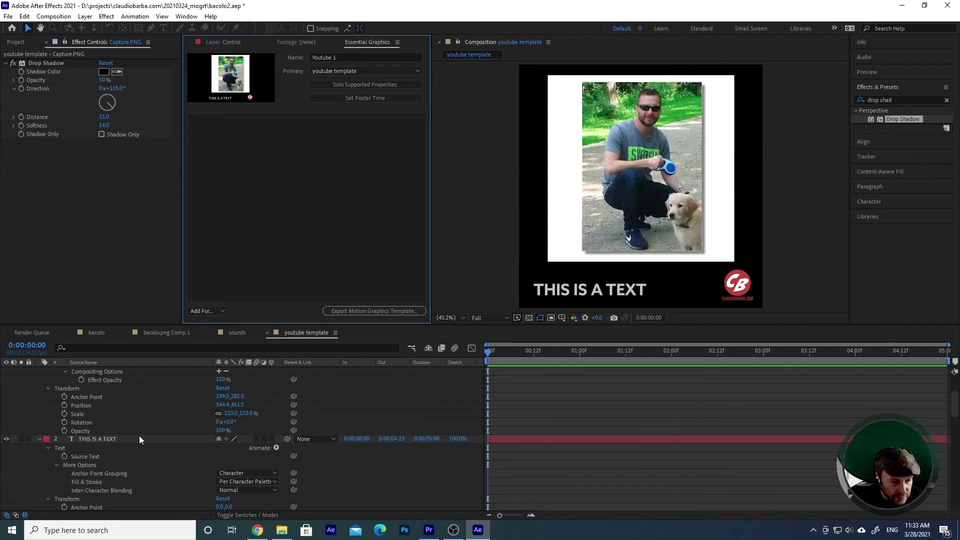
pyautogui.scroll(-5, 139, 436)
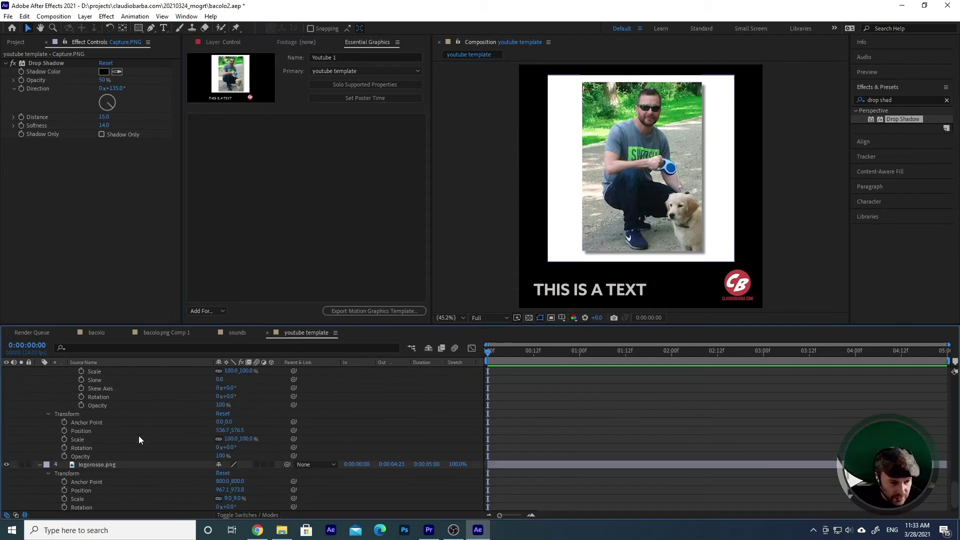
pyautogui.scroll(6, 139, 437)
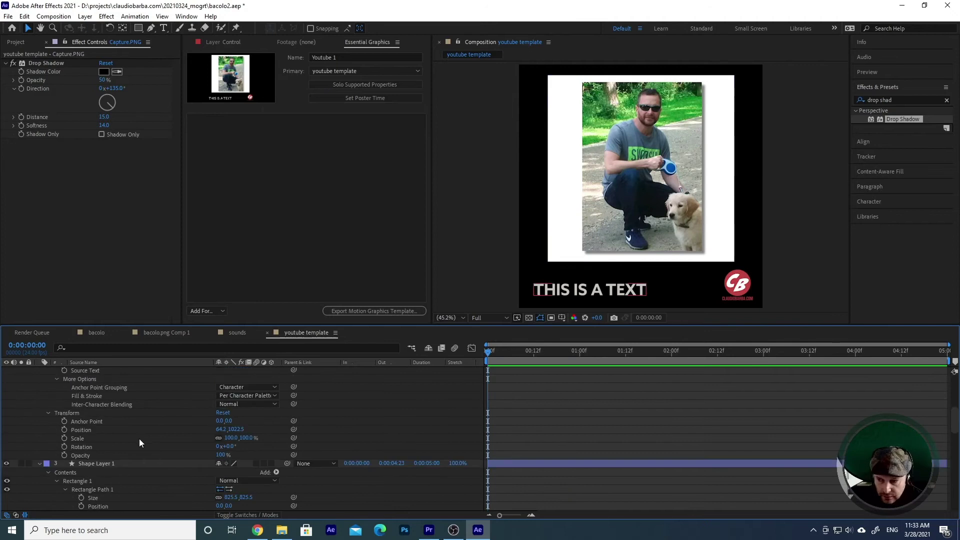
pyautogui.scroll(8, 139, 439)
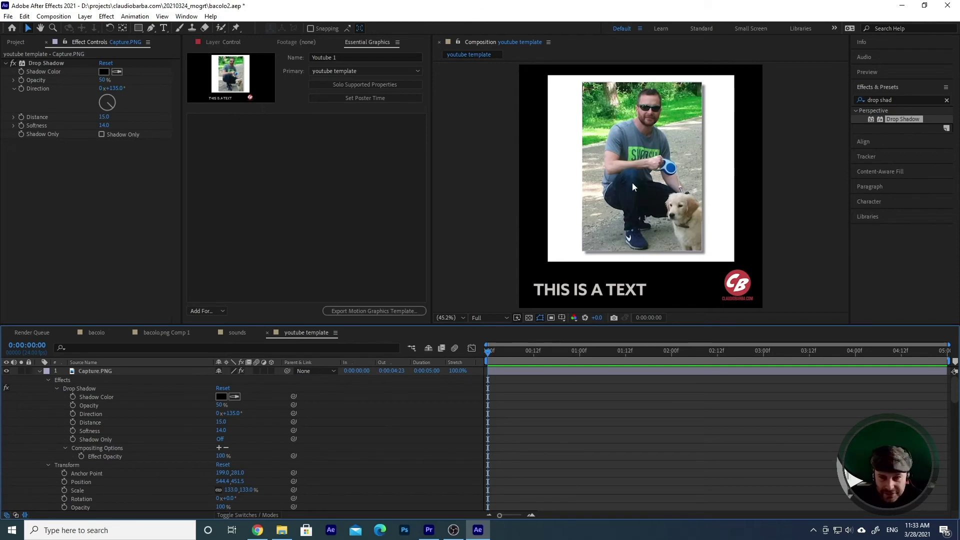
# Add the Capture.PNG layer to the template as a group named 'Picture or Movie', collapsed.
pyautogui.moveTo(85, 370); pyautogui.dragTo(279, 201)
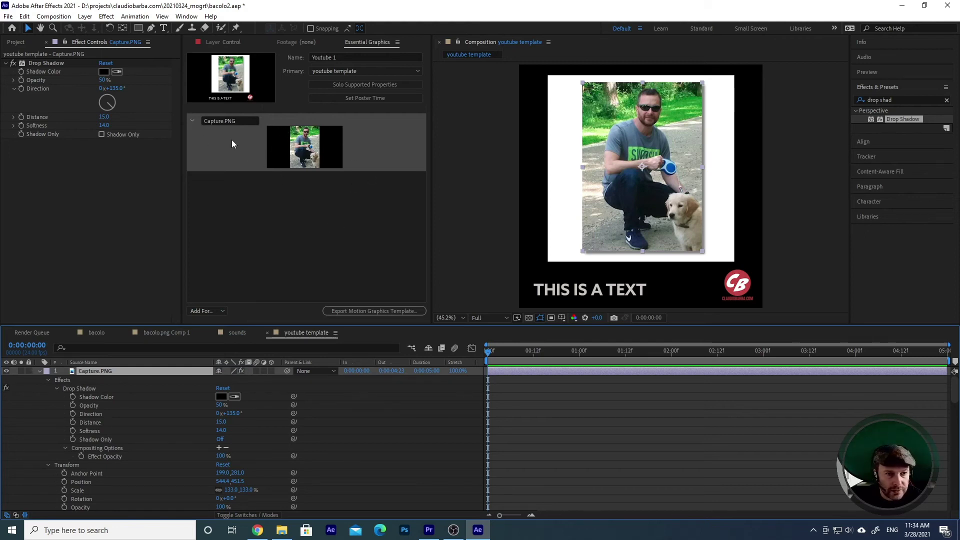
pyautogui.click(230, 120)
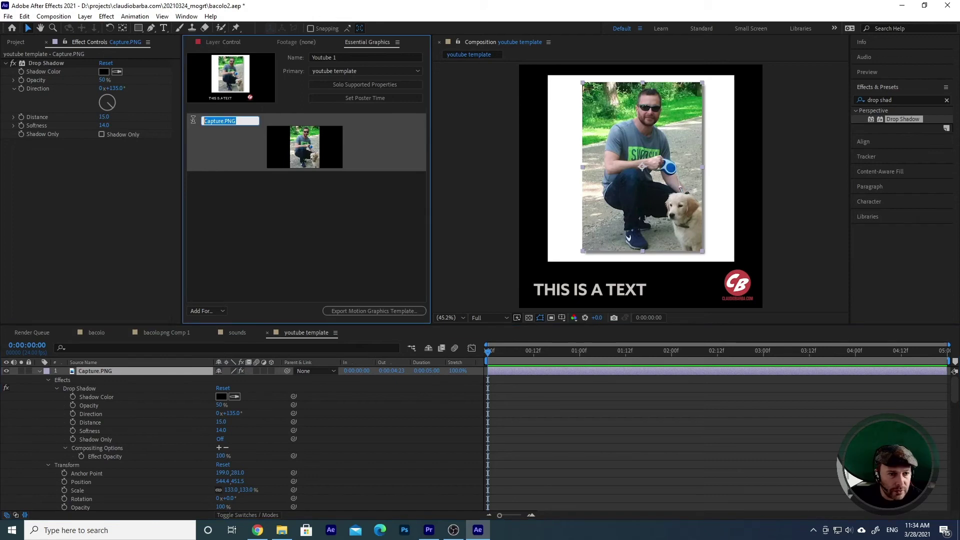
pyautogui.write('Pi')
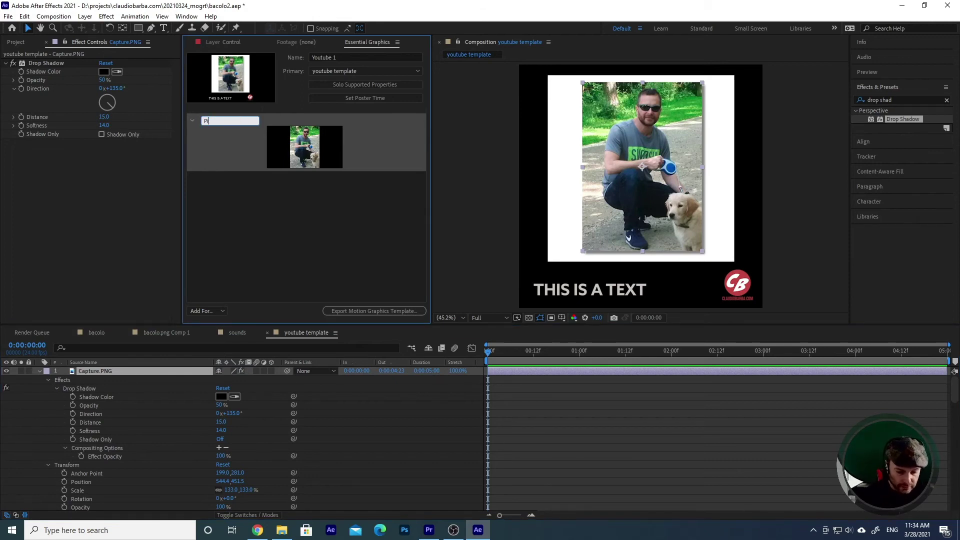
pyautogui.write('cture or')
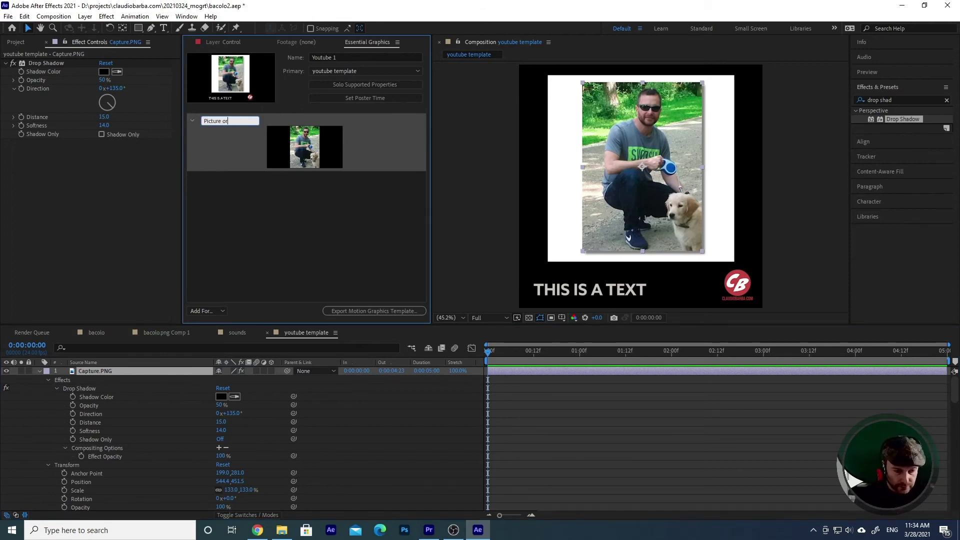
pyautogui.write(' Movie')
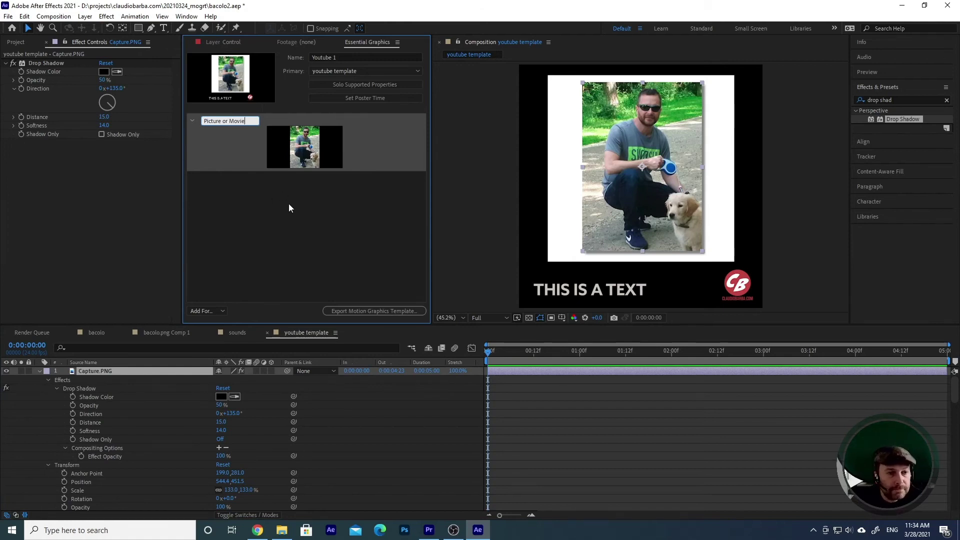
pyautogui.click(260, 201)
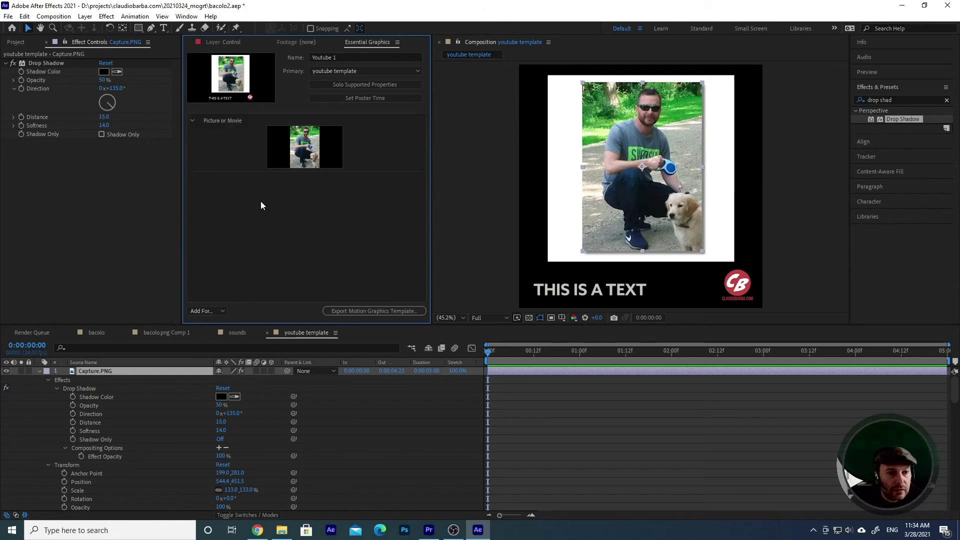
pyautogui.click(192, 121)
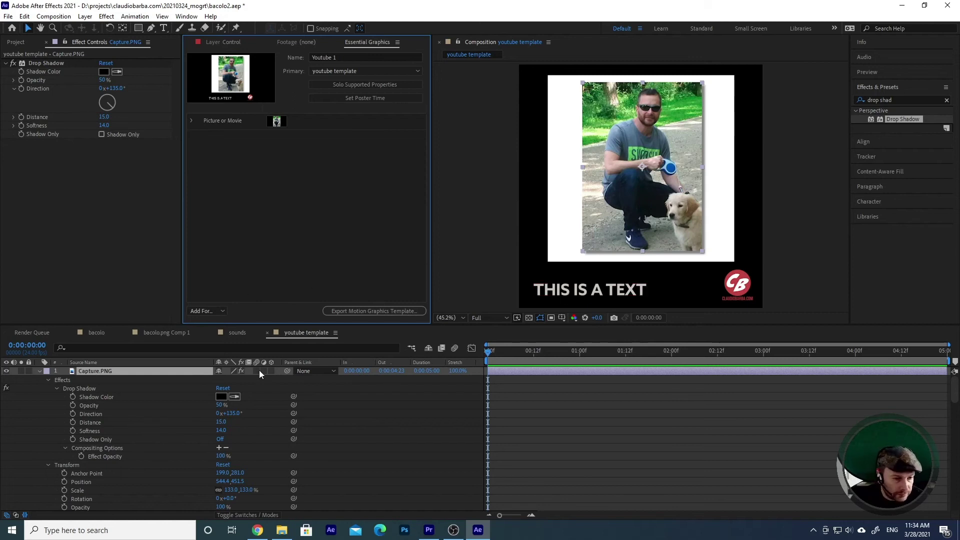
pyautogui.click(590, 290)
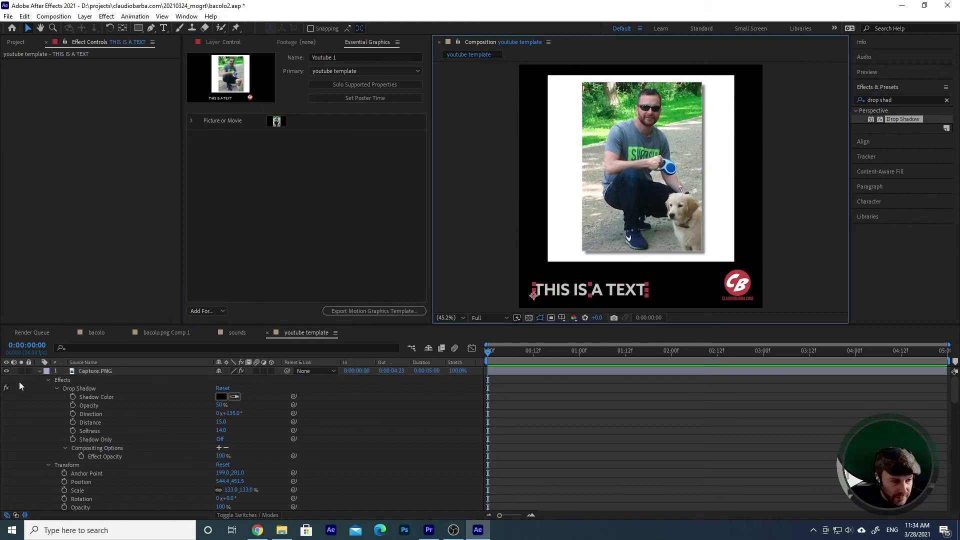
pyautogui.click(40, 371)
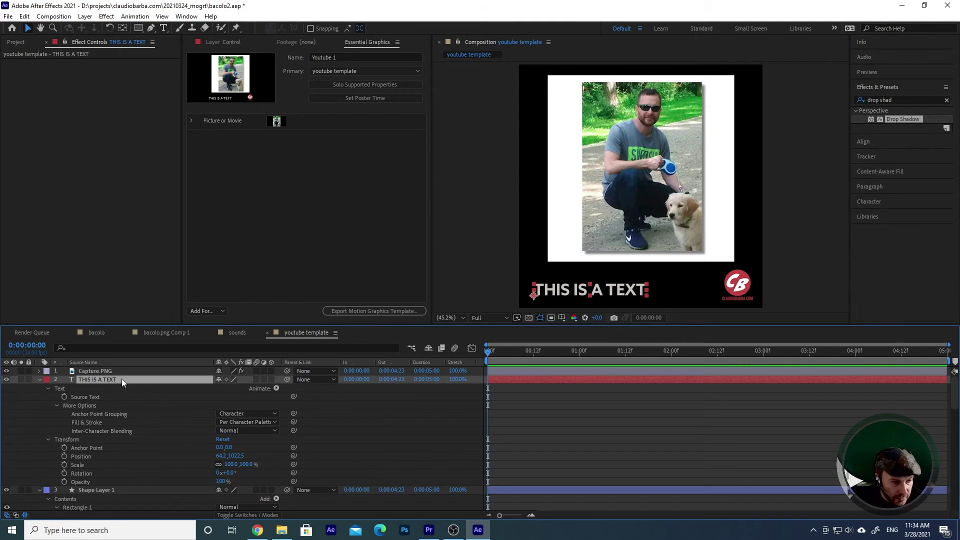
pyautogui.moveTo(84, 396); pyautogui.dragTo(244, 200)
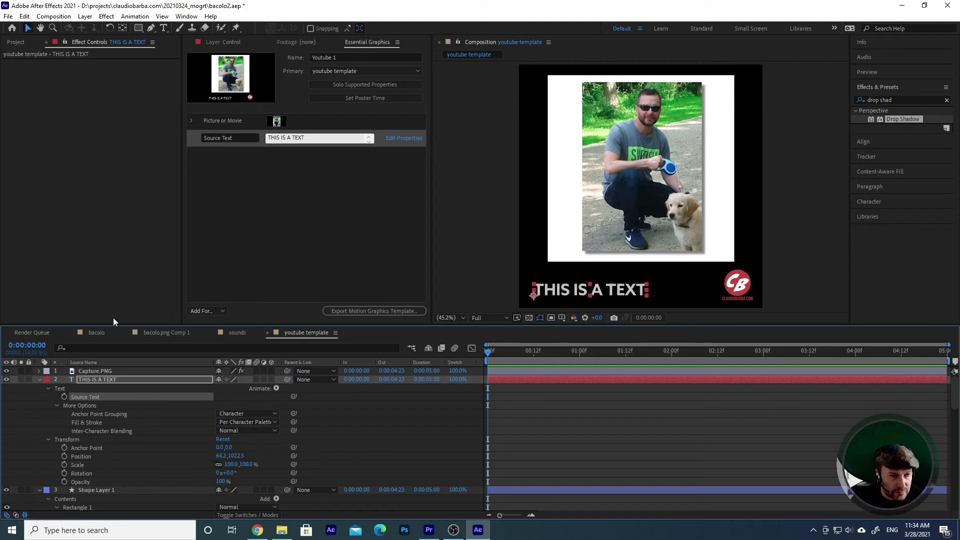
pyautogui.click(314, 171)
pyautogui.click(405, 139)
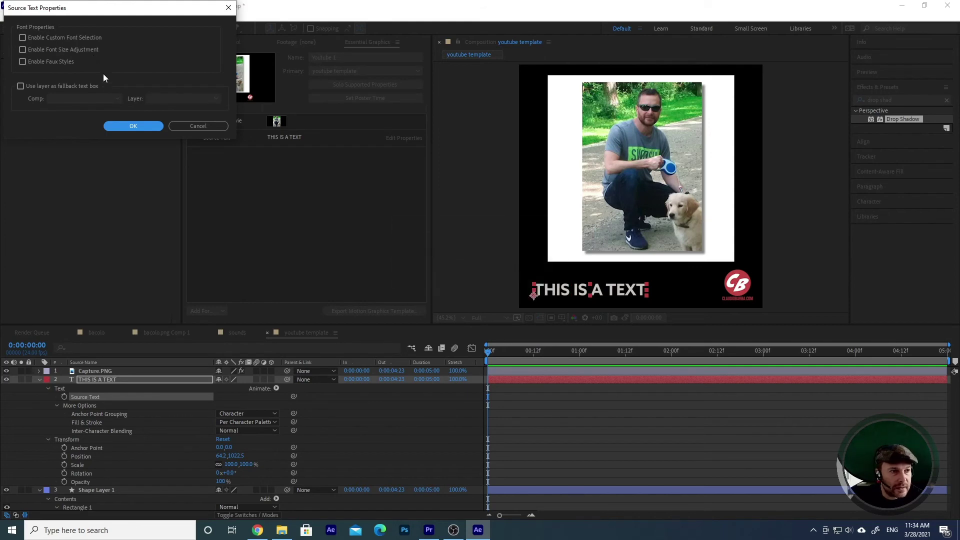
pyautogui.click(197, 126)
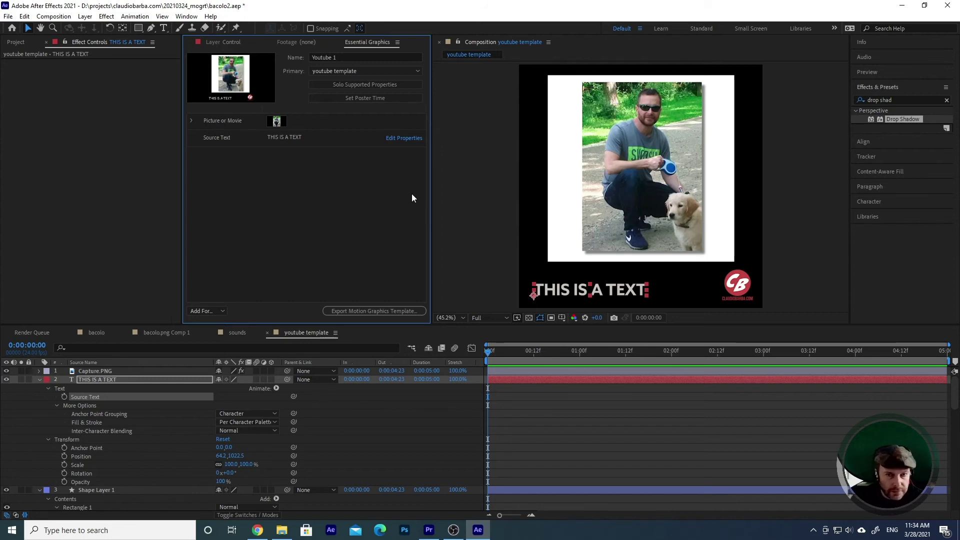
# Rename the white rectangle's Shape Layer 1 to 'BG'.
pyautogui.click(562, 139)
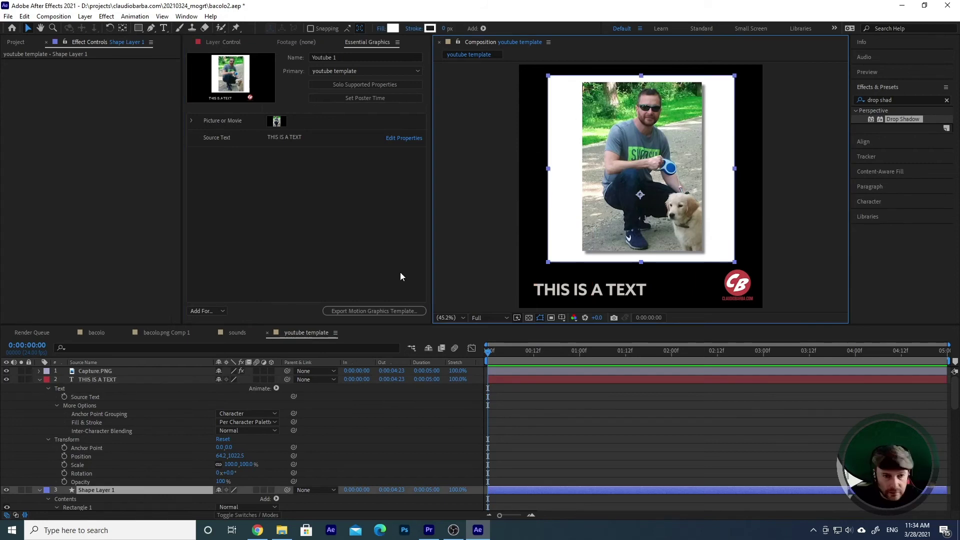
pyautogui.click(40, 380)
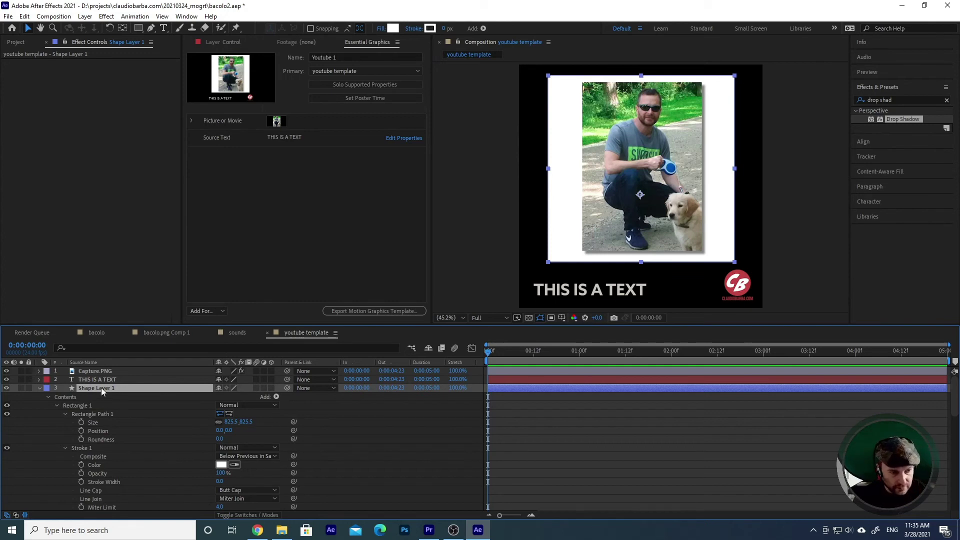
pyautogui.press('Return')
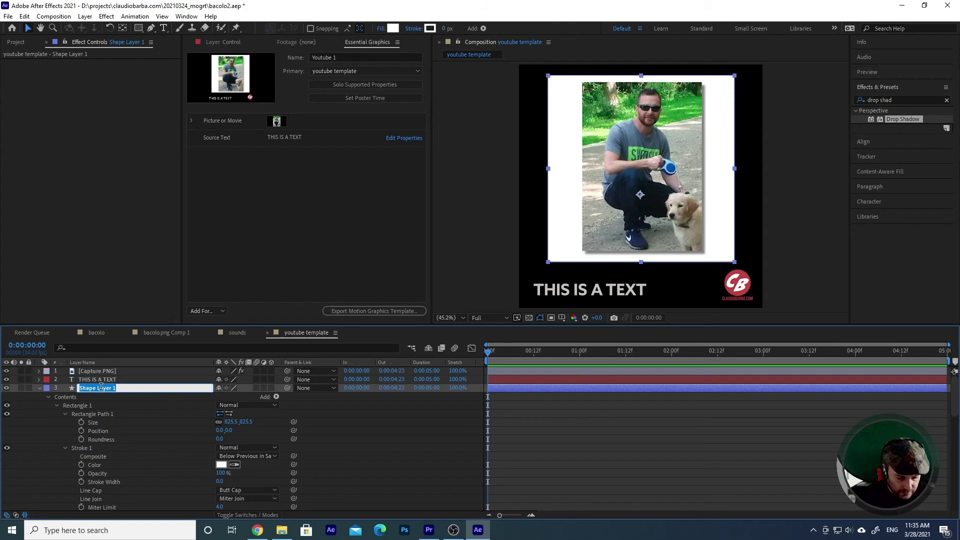
pyautogui.write('BG')
pyautogui.press('Return')
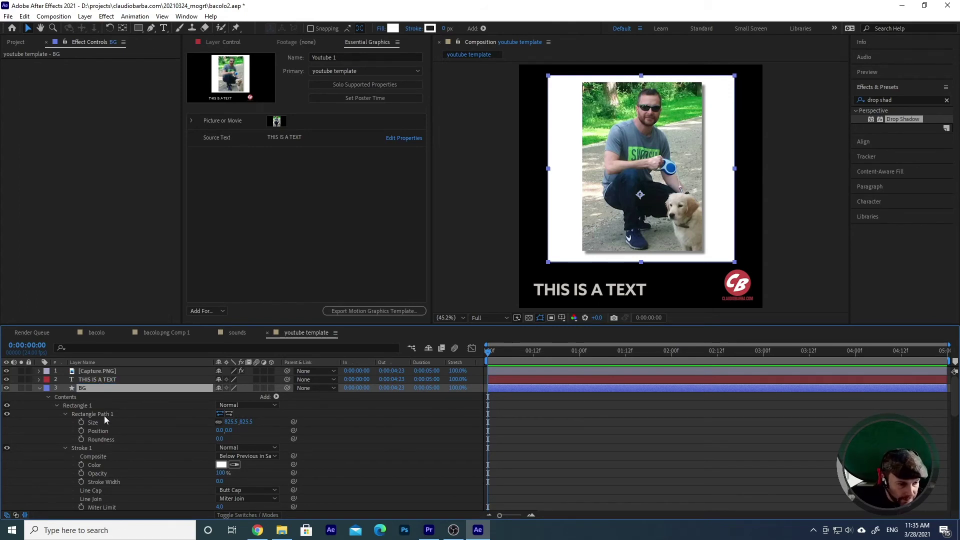
# Add BG's Fill 1 Color to the Essential Graphics panel as an editable Color property.
pyautogui.scroll(-7, 81, 459)
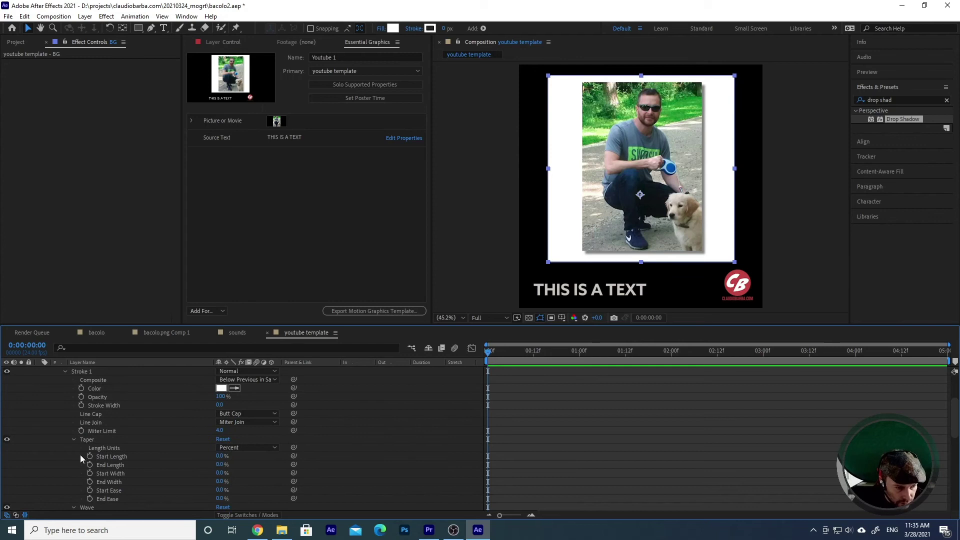
pyautogui.scroll(-1, 83, 435)
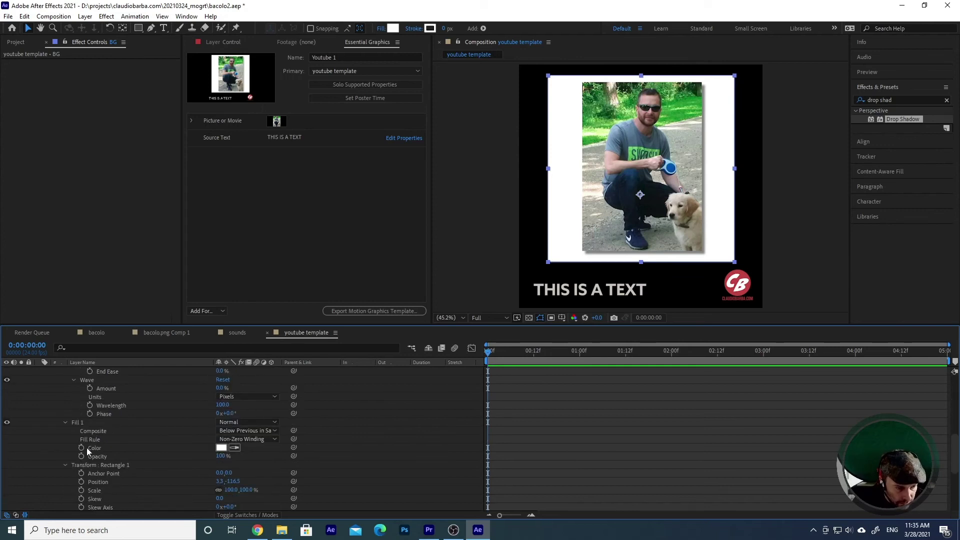
pyautogui.click(102, 447)
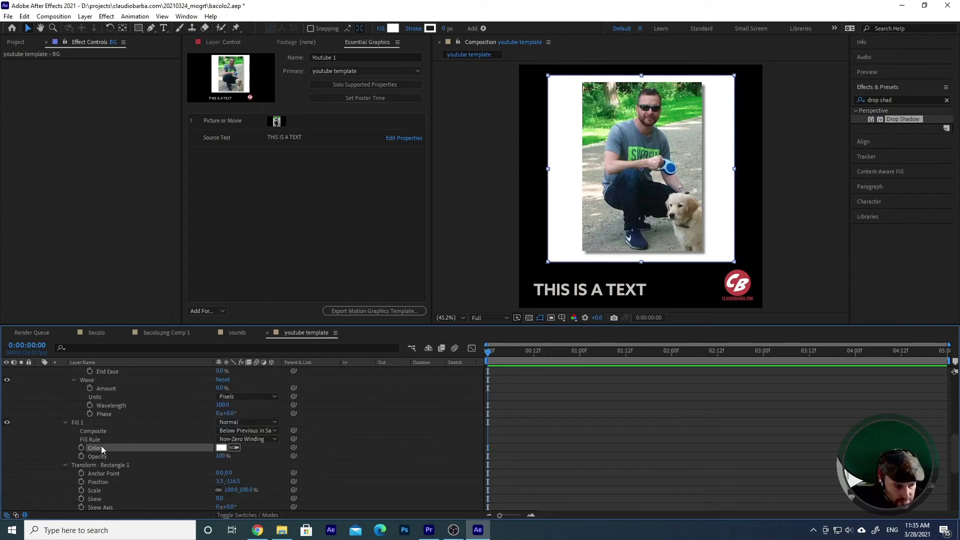
pyautogui.moveTo(101, 446); pyautogui.dragTo(220, 276)
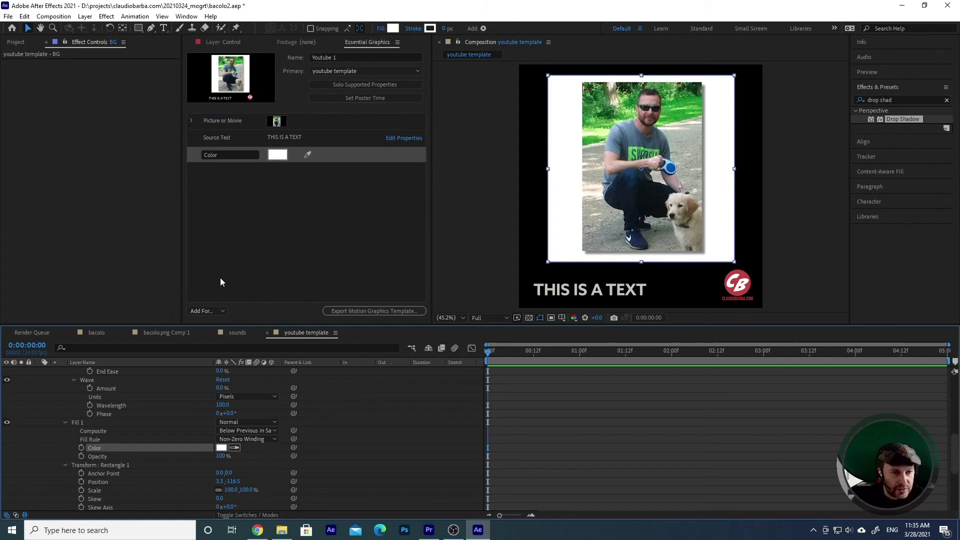
pyautogui.click(243, 210)
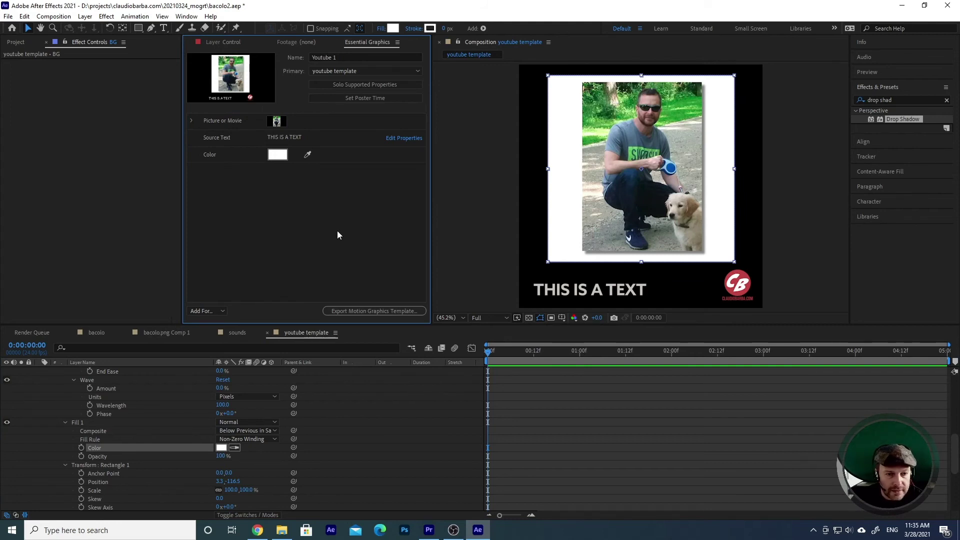
# Save the project for the Motion Graphics Template export and show the Destination choices.
pyautogui.click(378, 312)
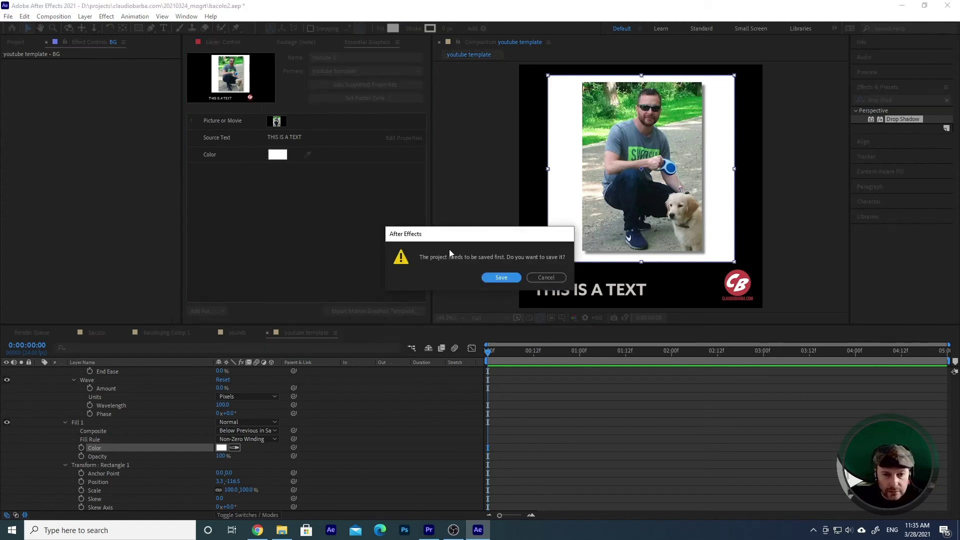
pyautogui.click(502, 278)
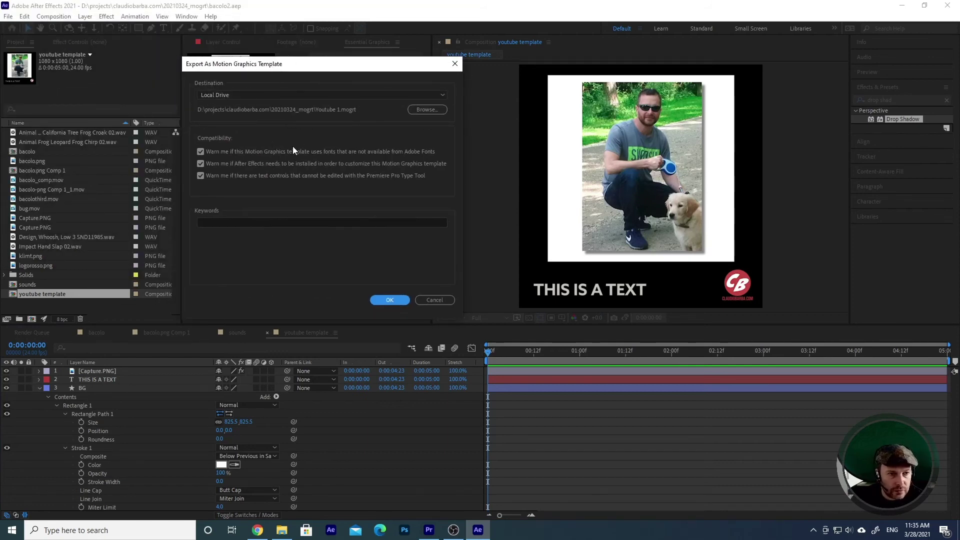
pyautogui.click(441, 96)
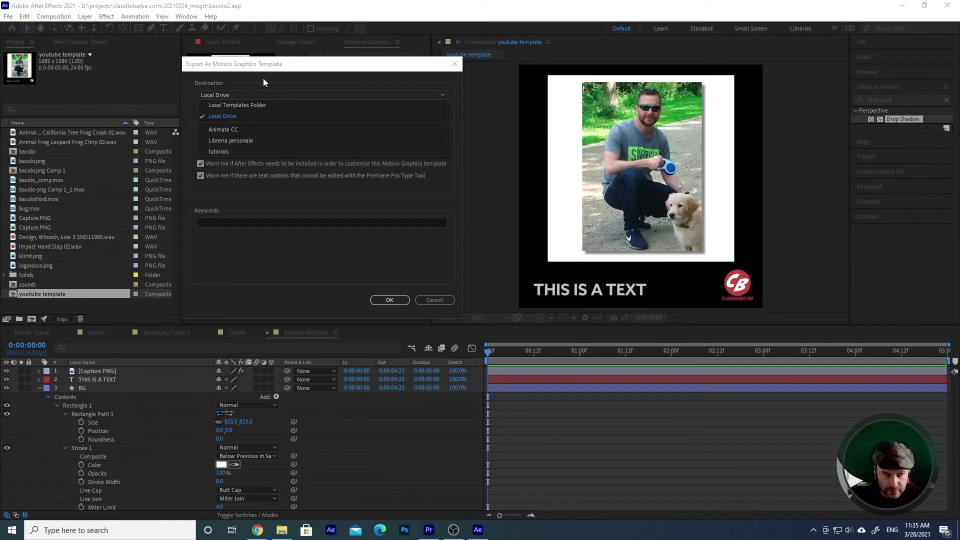
# Export Youtube 1.mogrt to Local Drive, keeping the missing-fonts warning enabled.
pyautogui.click(232, 116)
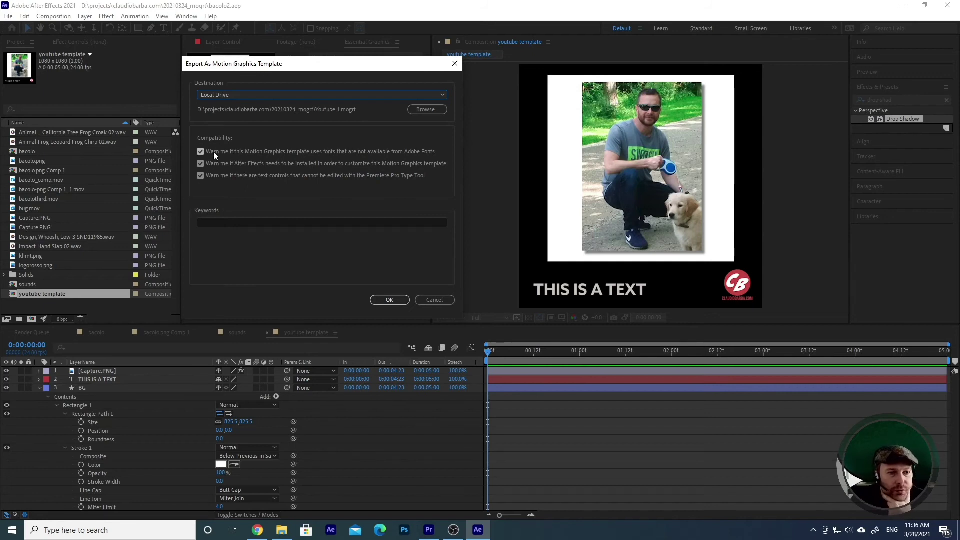
pyautogui.click(266, 154)
pyautogui.click(306, 153)
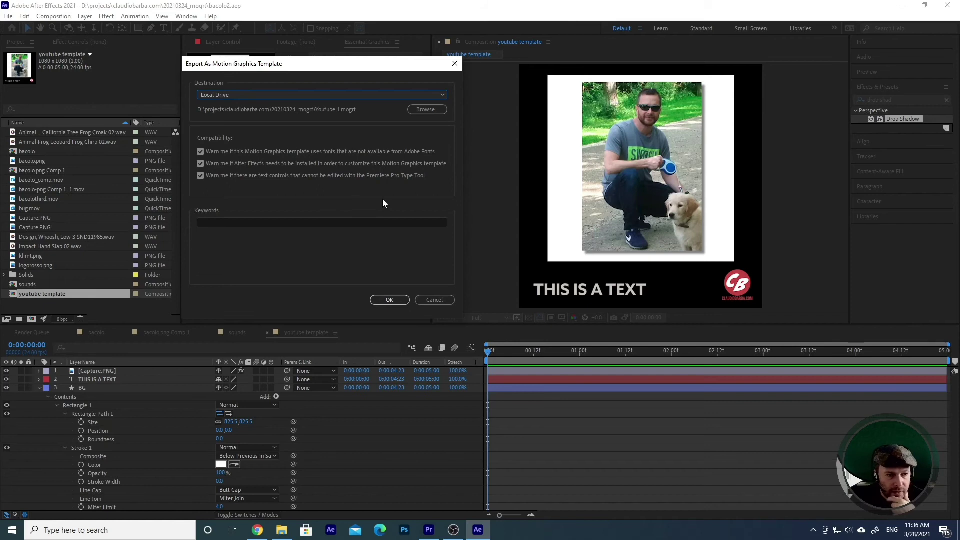
pyautogui.click(237, 222)
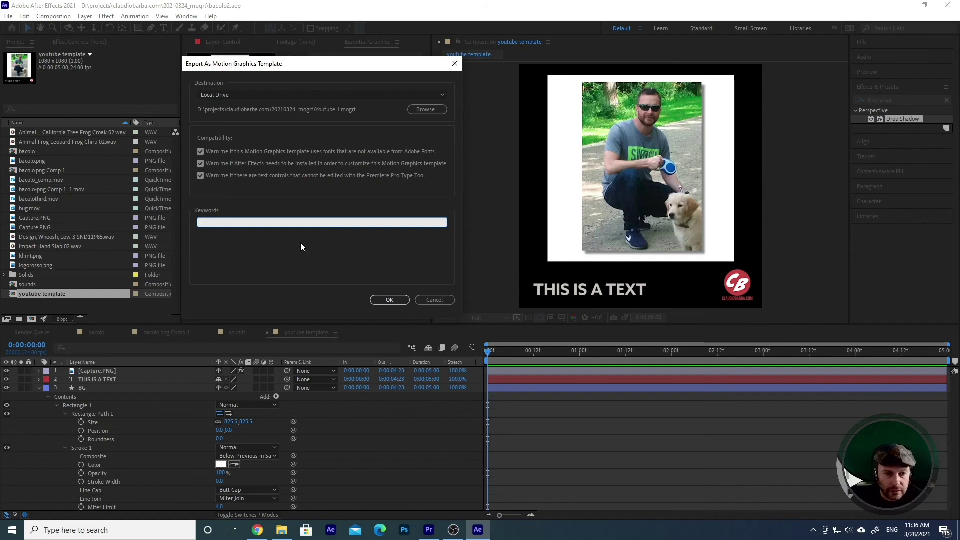
pyautogui.click(395, 300)
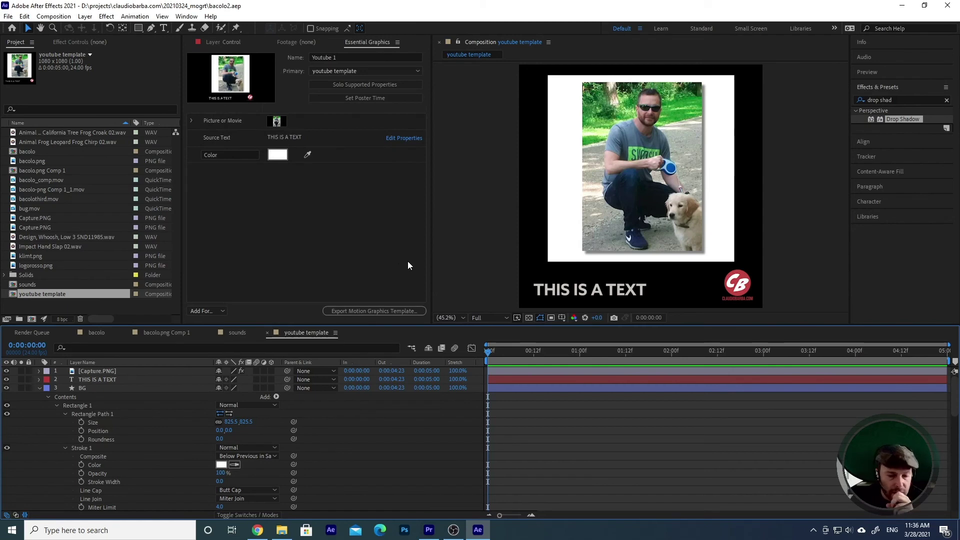
# Confirm Youtube 1.mogrt in the 20210324_mogrt folder, sorted newest first, then return to Premiere Pro.
pyautogui.moveTo(285, 535)
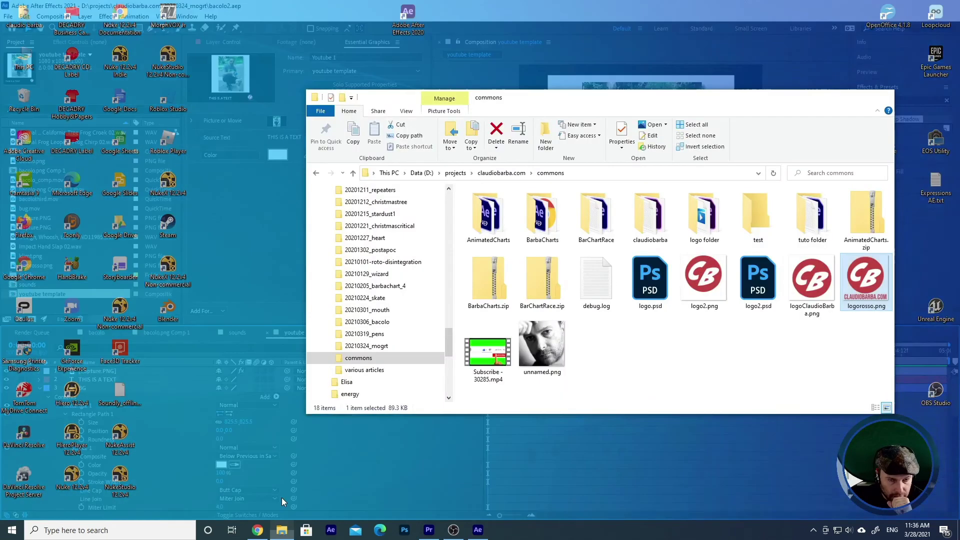
pyautogui.click(281, 497)
pyautogui.click(498, 174)
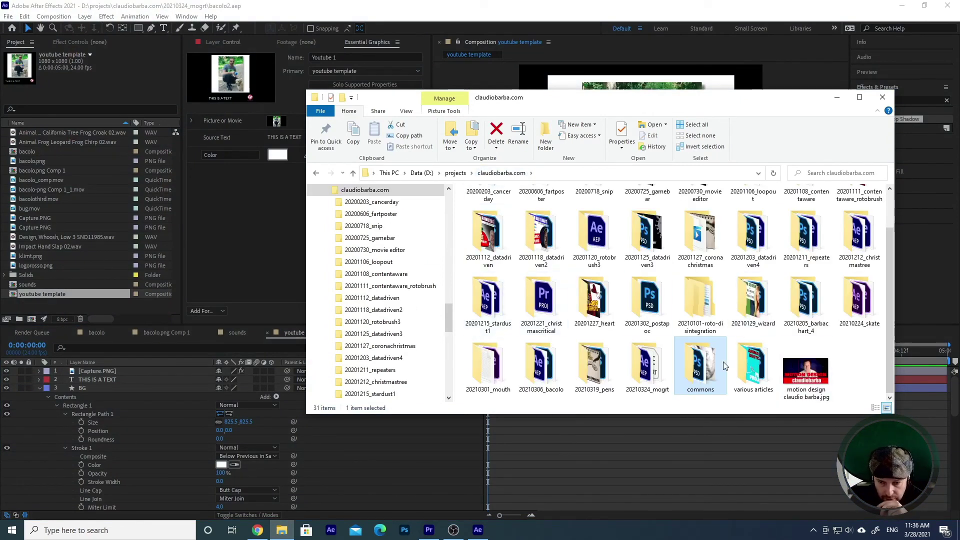
pyautogui.doubleClick(646, 367)
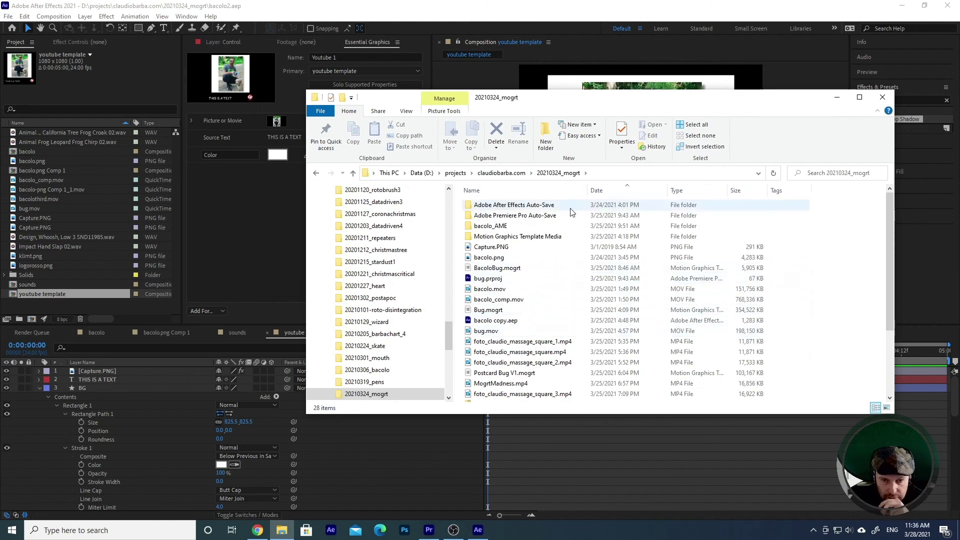
pyautogui.click(631, 190)
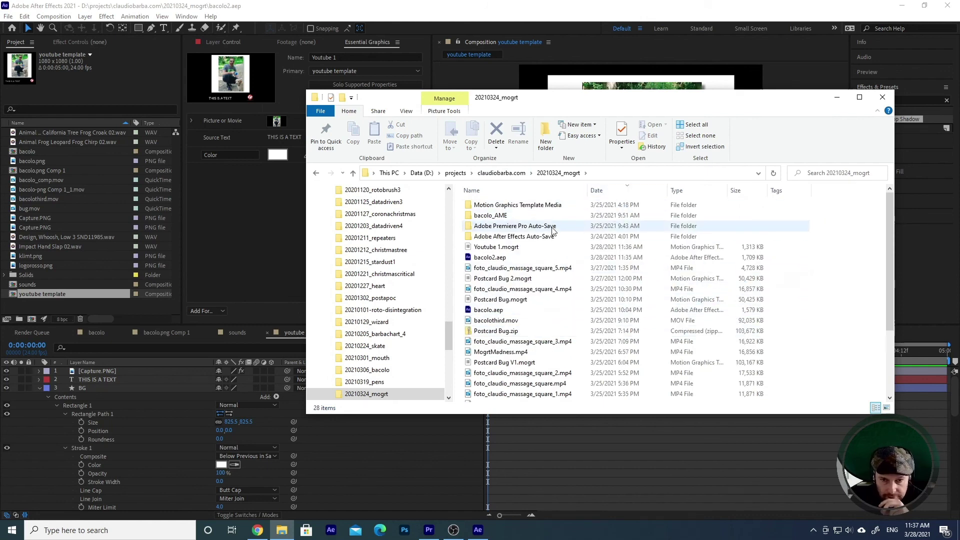
pyautogui.click(501, 248)
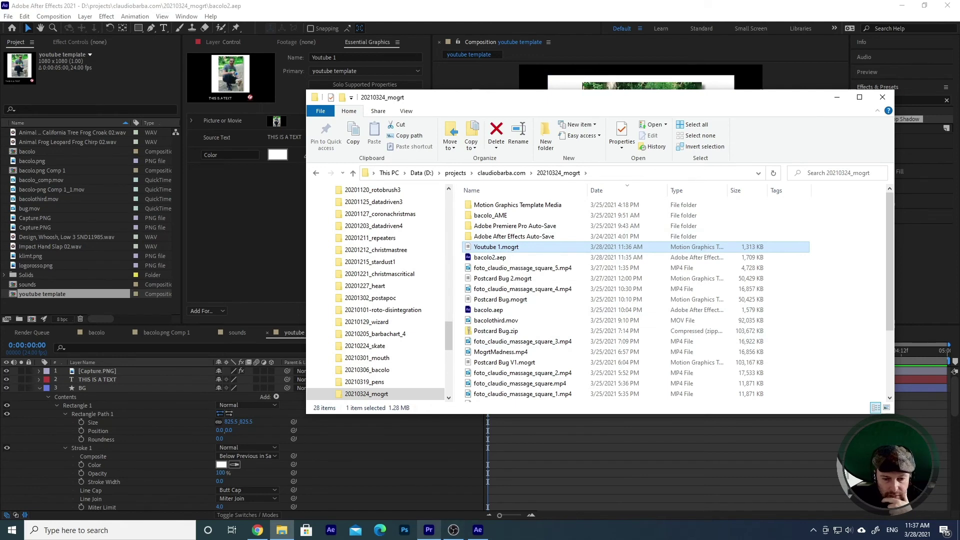
pyautogui.click(428, 532)
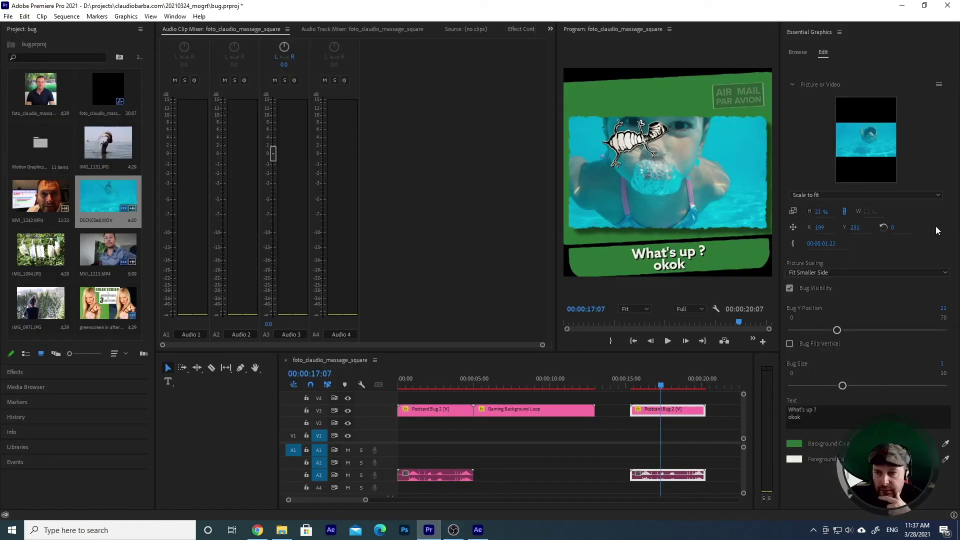
# Install Youtube 1.mogrt in Premiere's Essential Graphics Browse tab and search templates for 'youtube'.
pyautogui.click(800, 53)
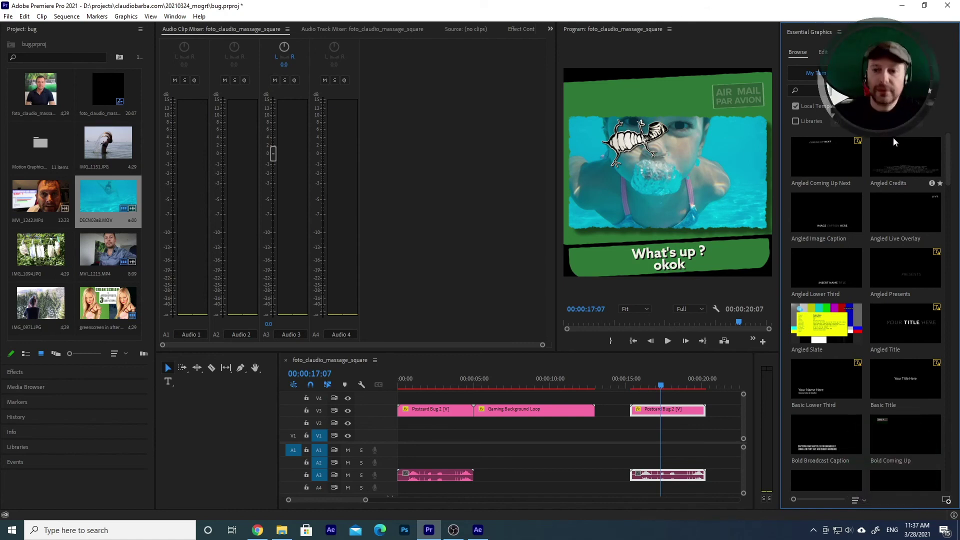
pyautogui.moveTo(892, 459)
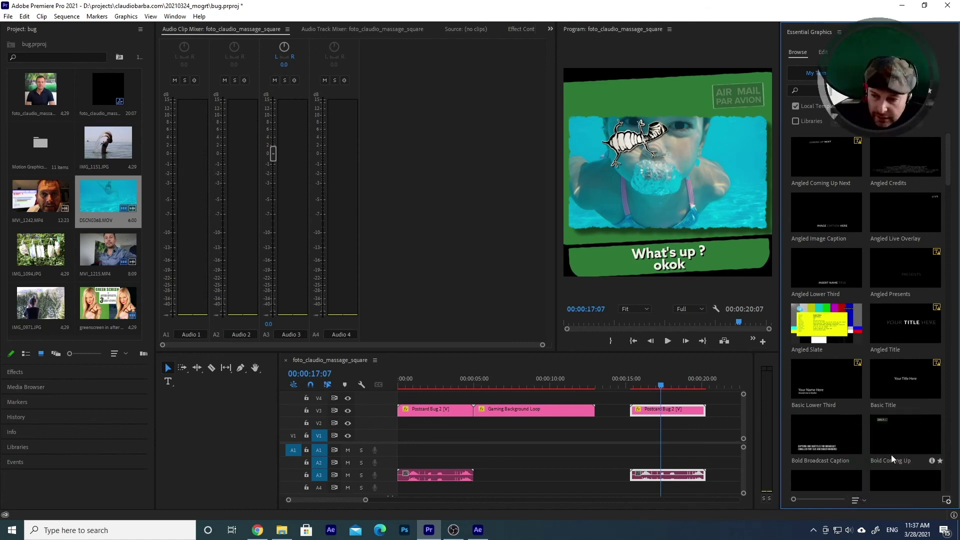
pyautogui.click(946, 501)
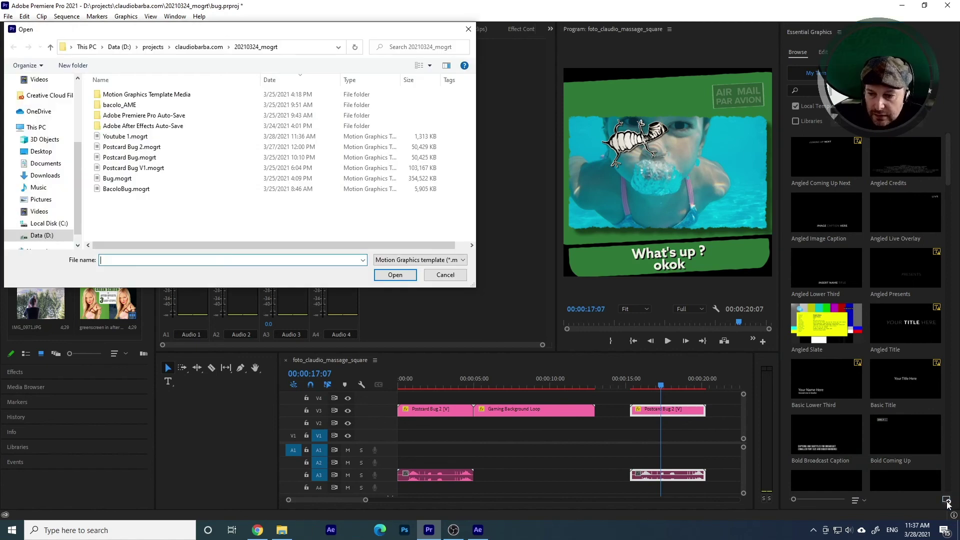
pyautogui.doubleClick(120, 136)
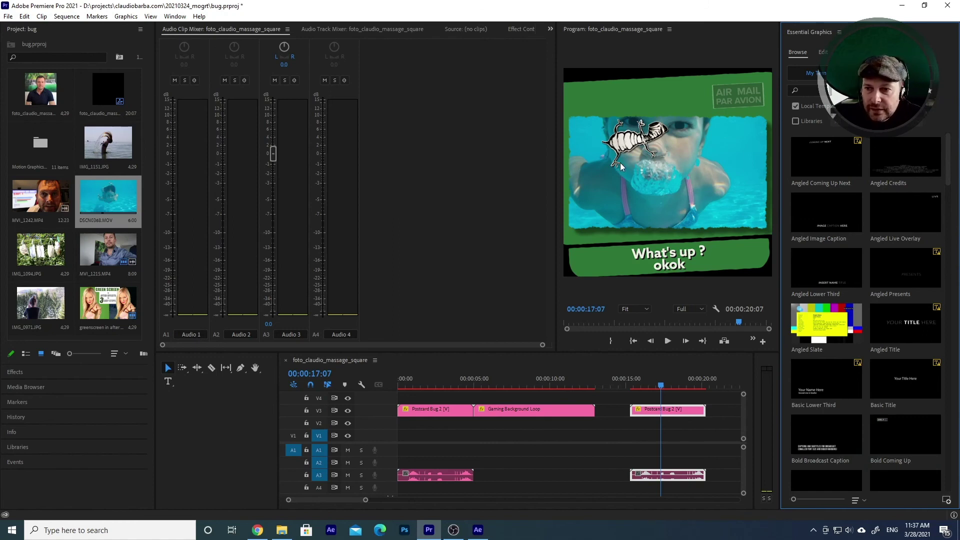
pyautogui.click(806, 90)
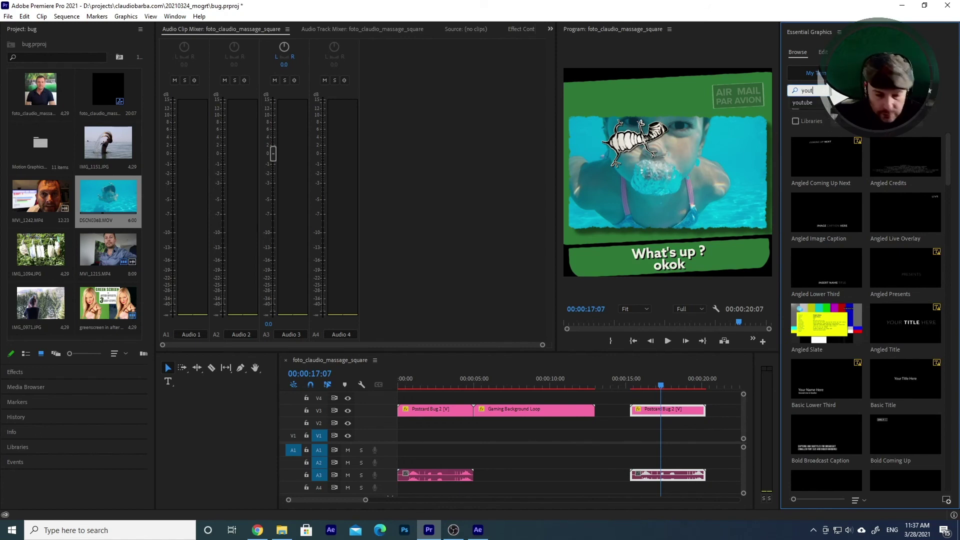
pyautogui.write('youtu')
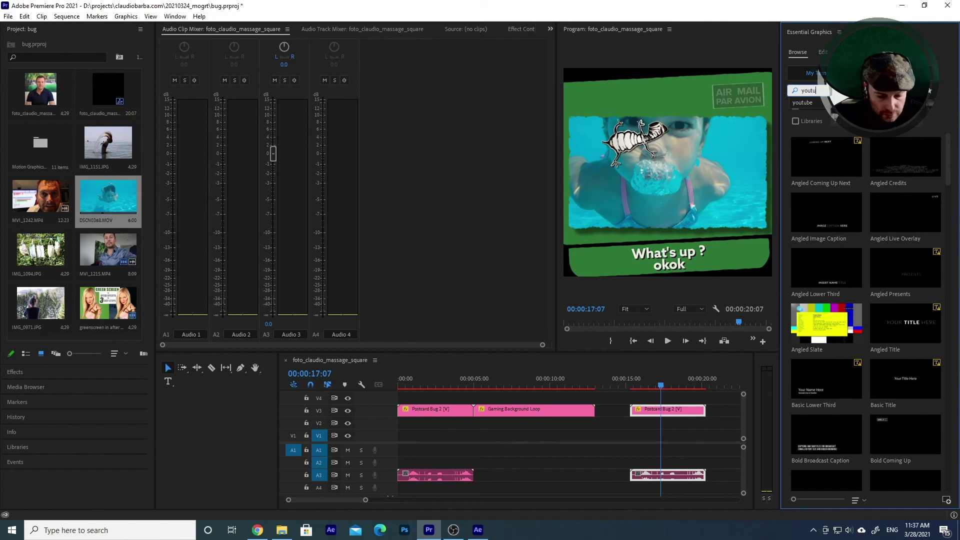
pyautogui.write('be')
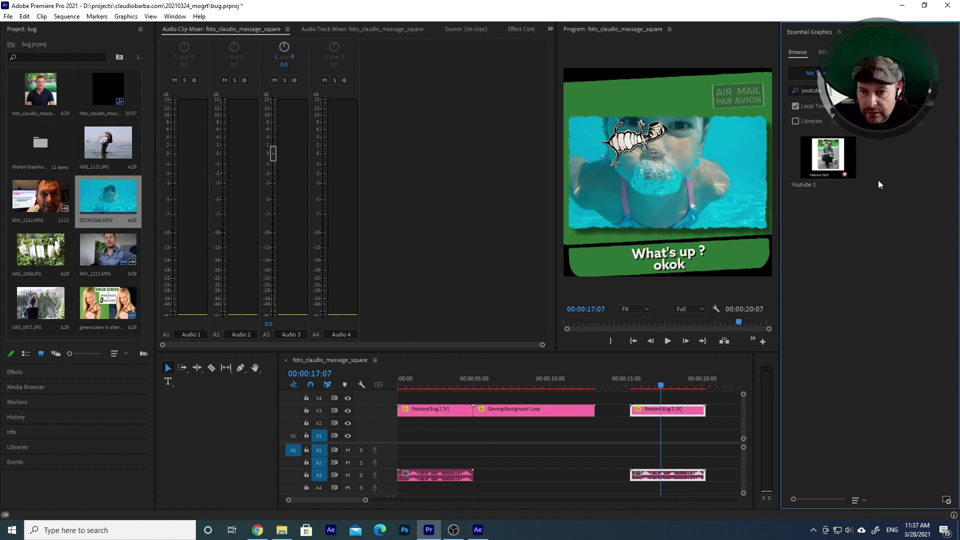
# Place the Youtube 1 template on V1 and push Postcard Bug 2 later on V3.
pyautogui.moveTo(841, 152)
pyautogui.moveTo(841, 153); pyautogui.dragTo(608, 439)
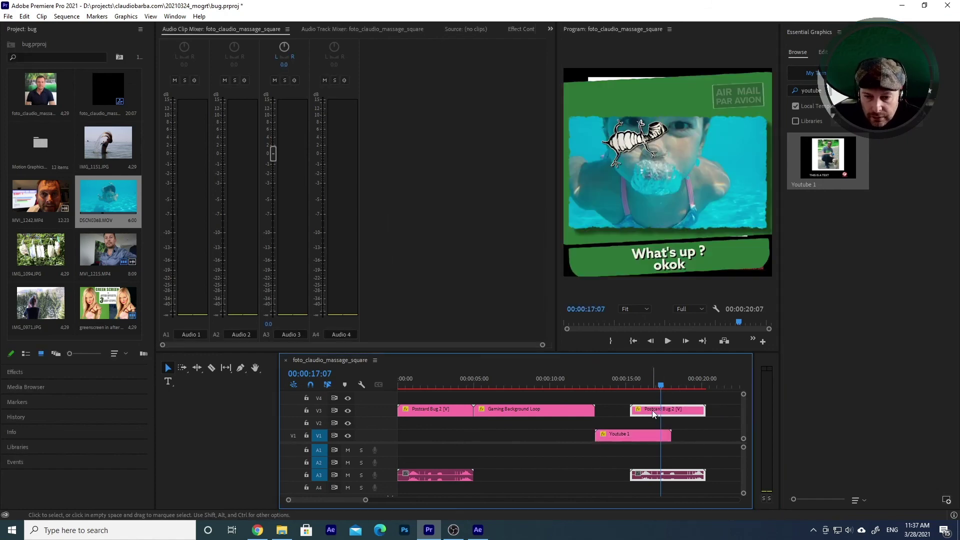
pyautogui.moveTo(645, 411); pyautogui.dragTo(698, 413)
pyautogui.click(617, 385)
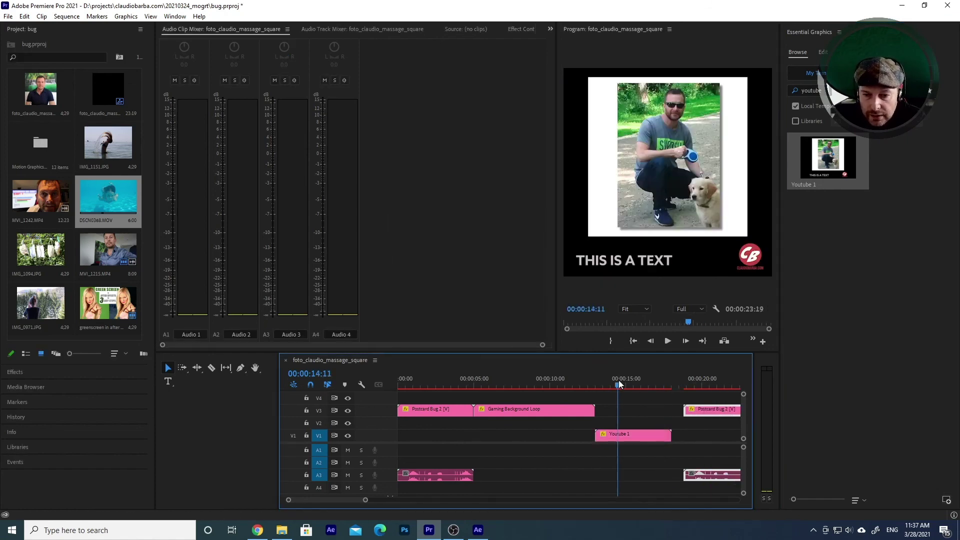
pyautogui.click(628, 385)
pyautogui.moveTo(629, 384)
pyautogui.mouseDown()
pyautogui.moveTo(594, 385)
pyautogui.moveTo(620, 385)
pyautogui.mouseUp()
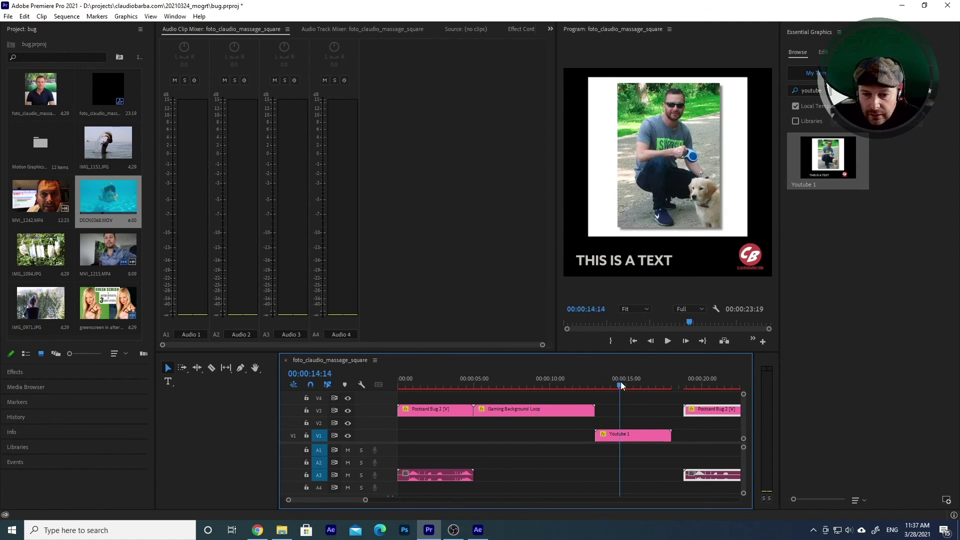
# Retitle the Youtube 1 clip "what's up??" and sample a blue-grey background colour.
pyautogui.click(633, 438)
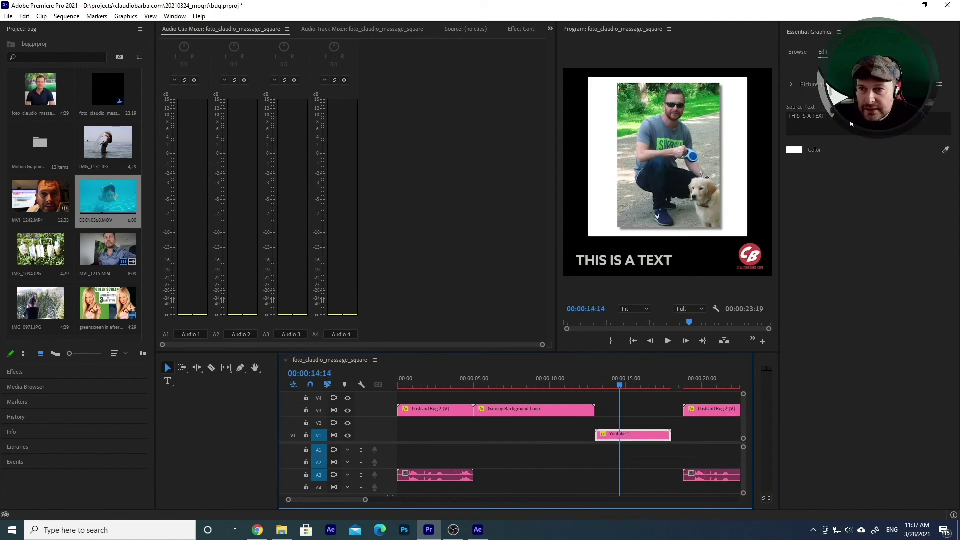
pyautogui.click(827, 120)
pyautogui.moveTo(827, 120); pyautogui.dragTo(767, 123)
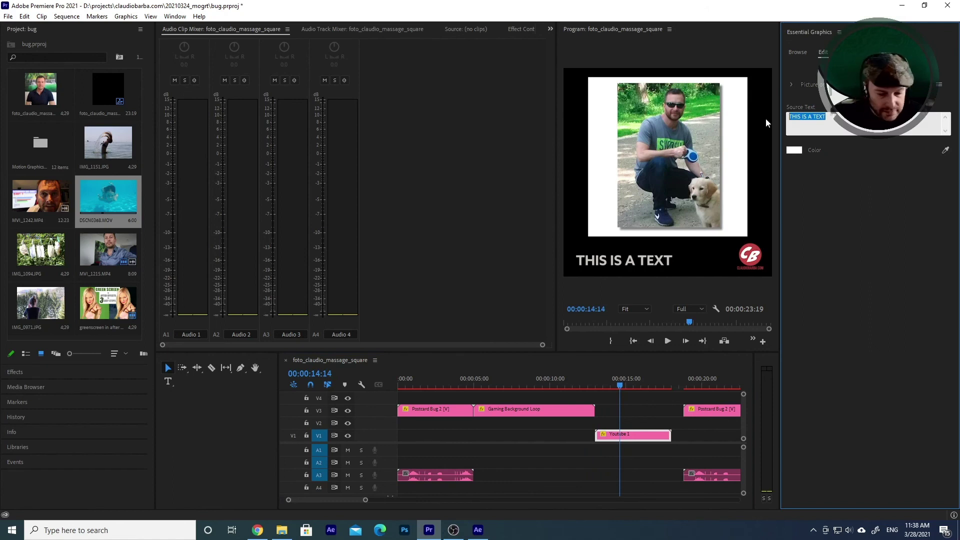
pyautogui.write('what')
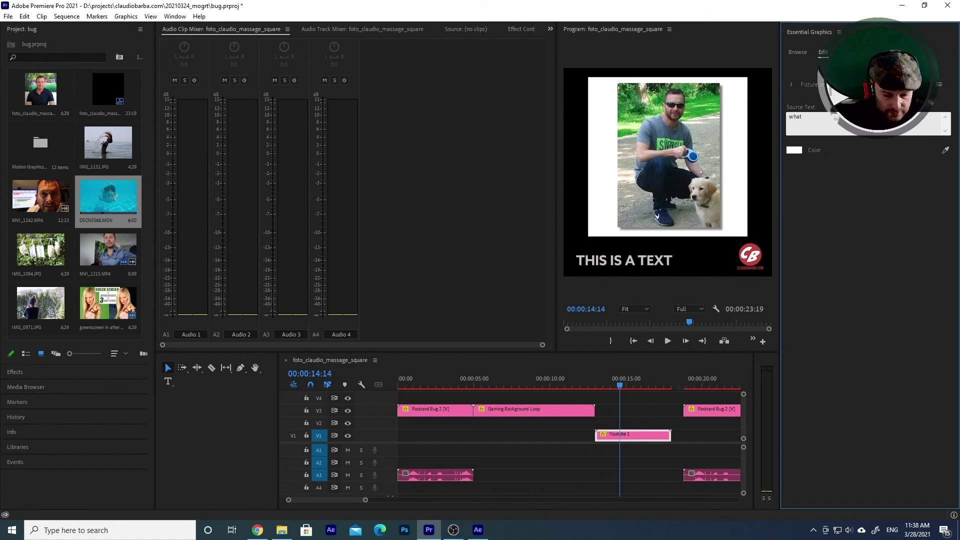
pyautogui.write("'s up??")
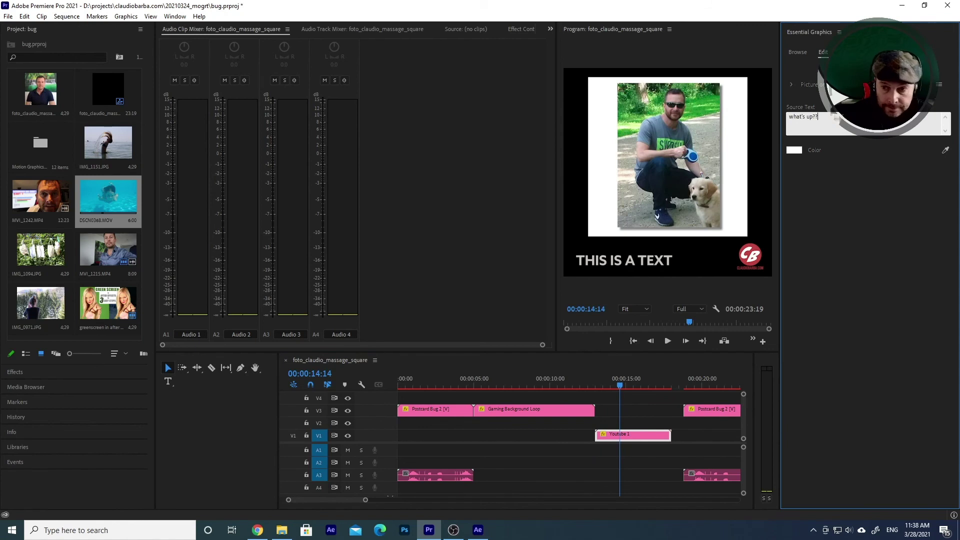
pyautogui.click(848, 355)
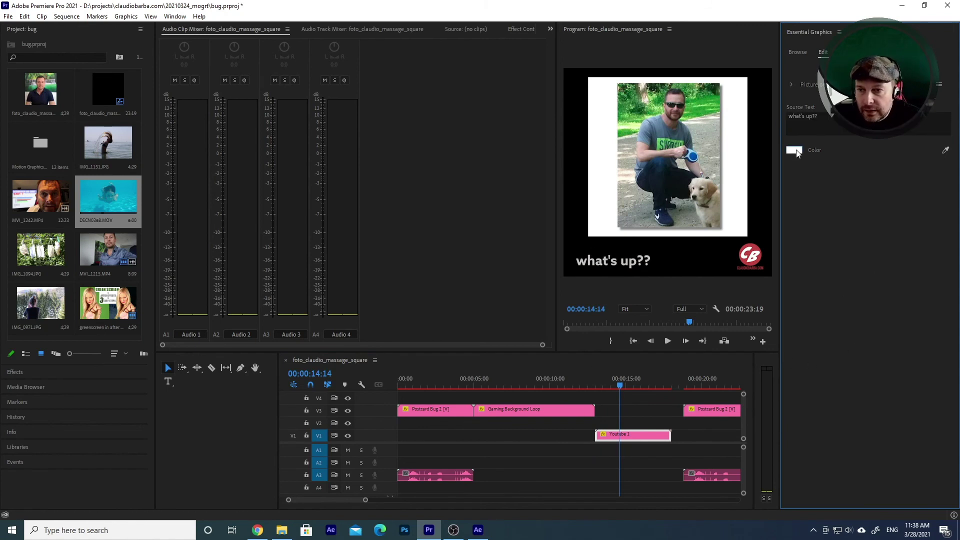
pyautogui.click(945, 150)
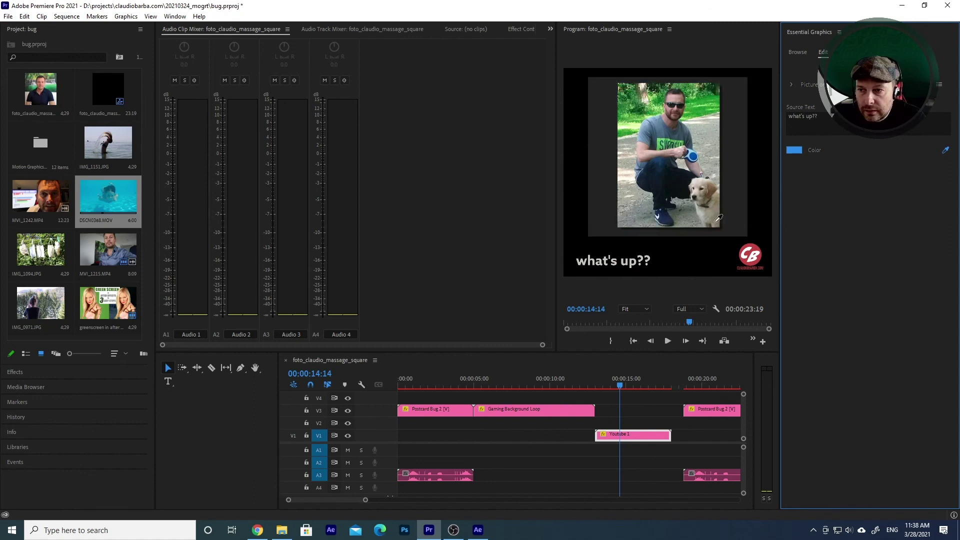
pyautogui.click(661, 123)
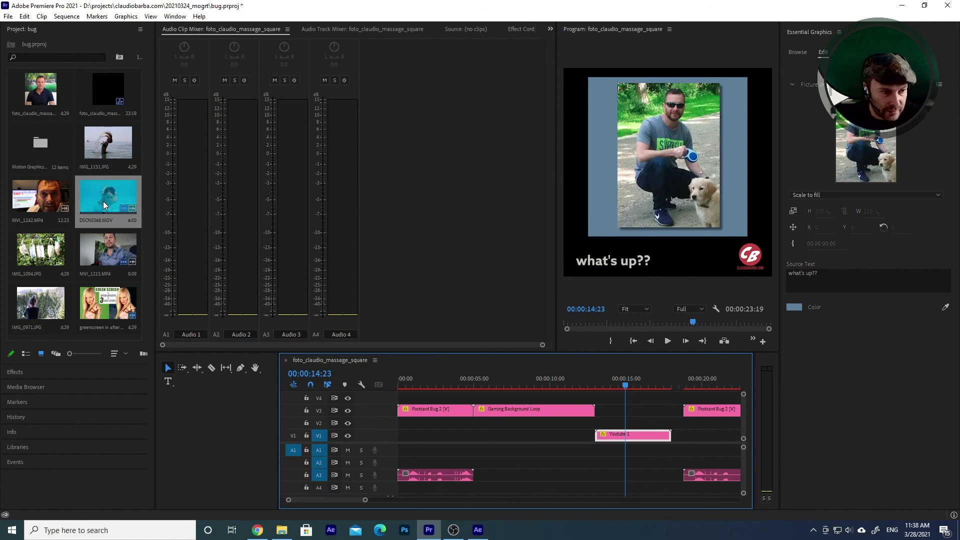
# Replace the template picture with DSCN0368.MOV and play it back to preview.
pyautogui.moveTo(103, 201); pyautogui.dragTo(883, 135)
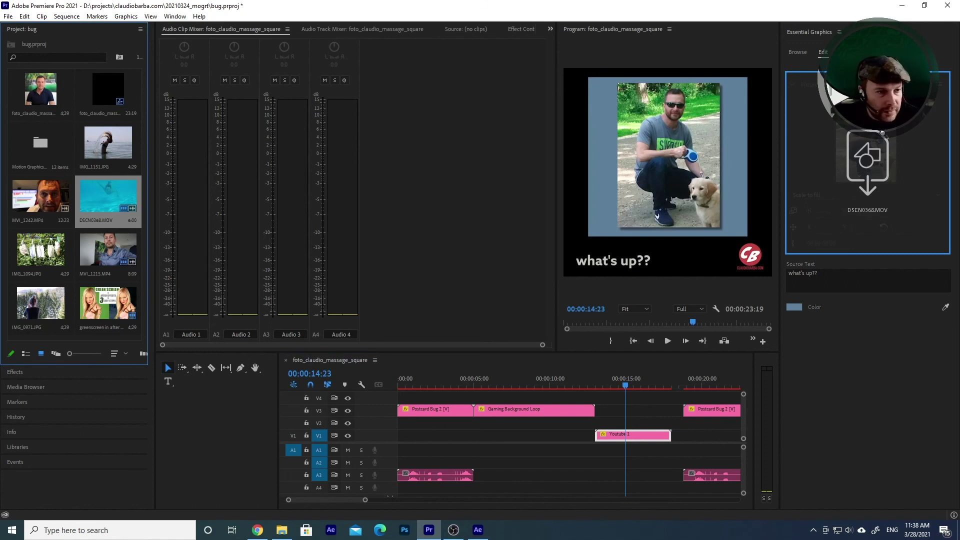
pyautogui.moveTo(883, 135); pyautogui.dragTo(883, 135)
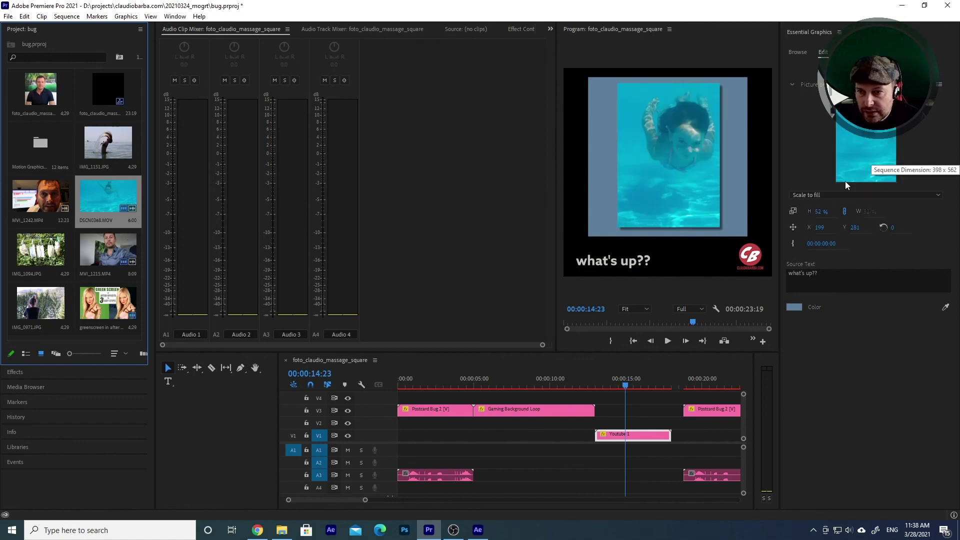
pyautogui.click(596, 385)
pyautogui.press('space')
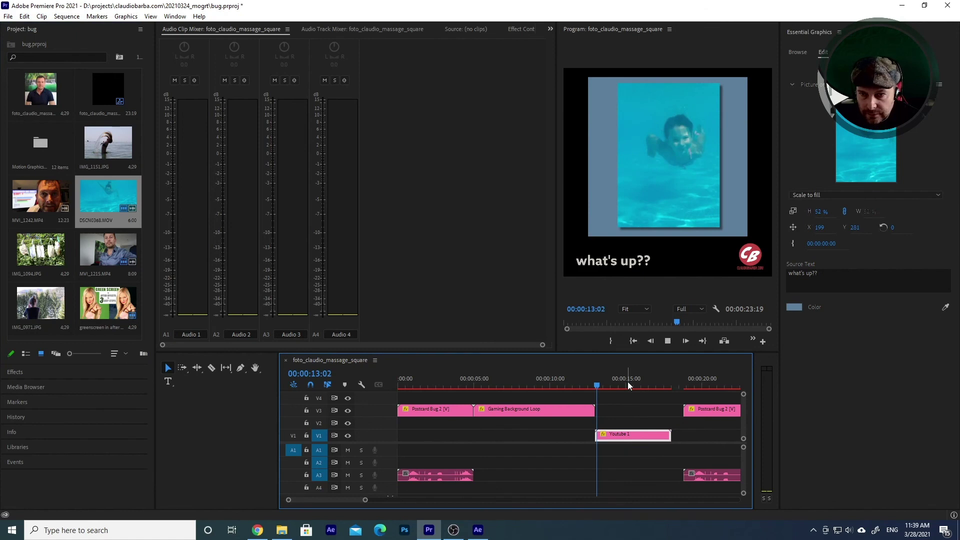
pyautogui.press('space')
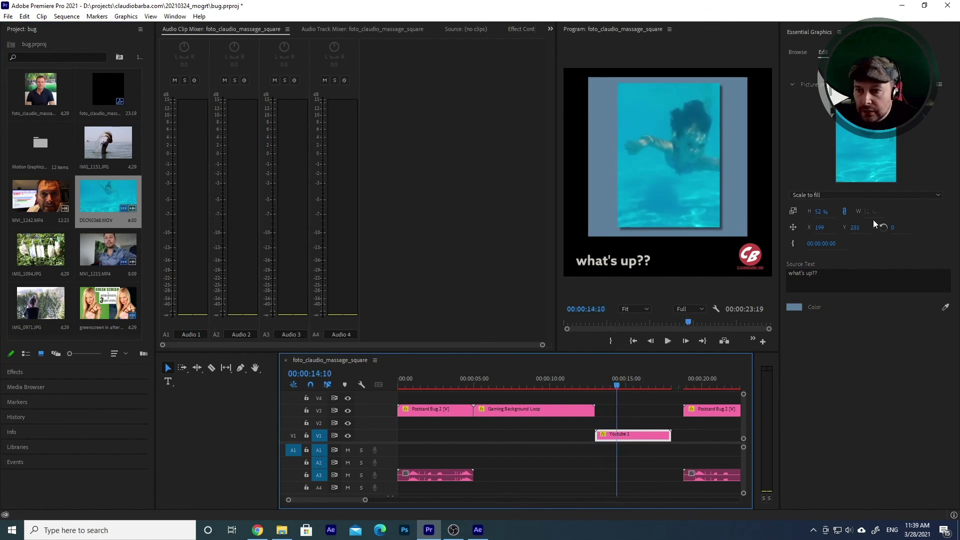
# Set the picture scaling to Scale to fit and widen its horizontal scale to 94%.
pyautogui.click(826, 195)
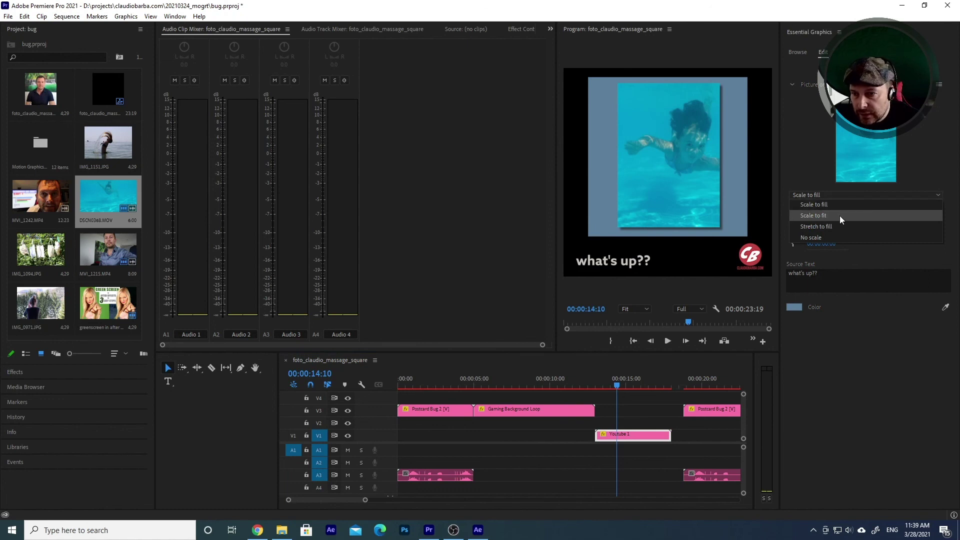
pyautogui.click(823, 217)
pyautogui.click(827, 195)
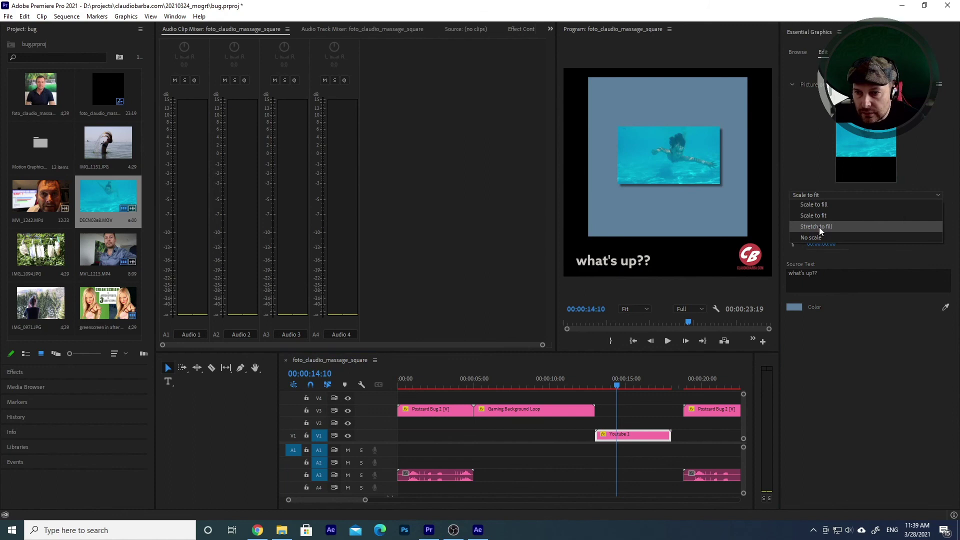
pyautogui.click(819, 226)
pyautogui.click(815, 198)
pyautogui.click(820, 236)
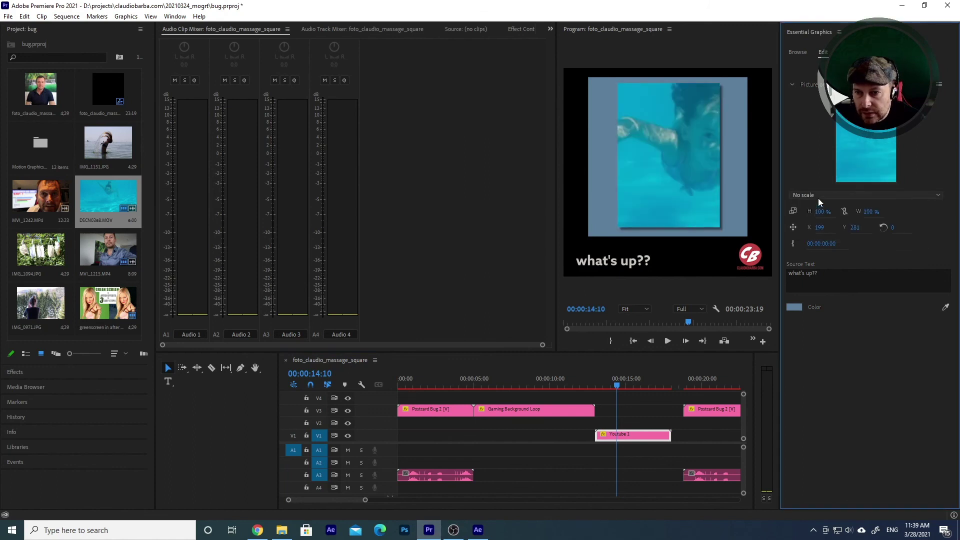
pyautogui.click(818, 198)
pyautogui.click(817, 215)
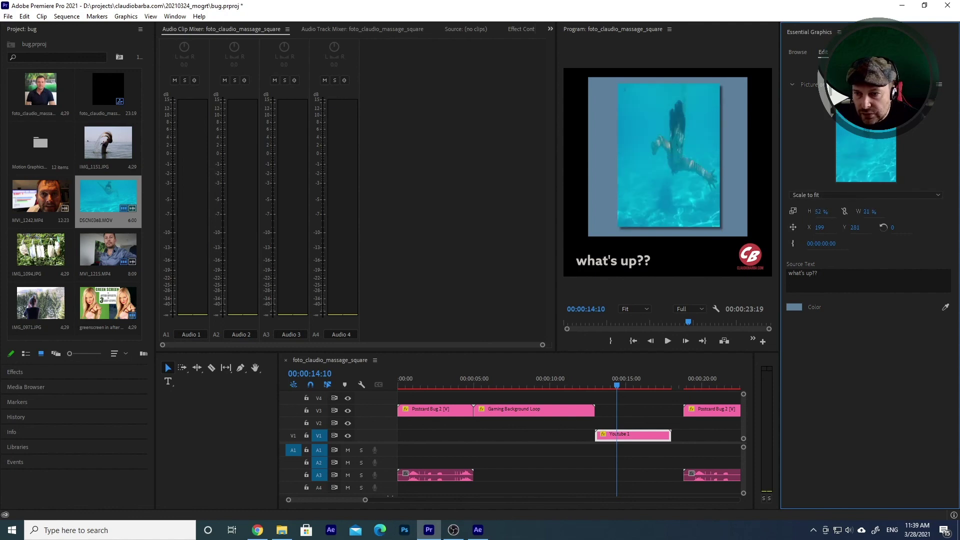
pyautogui.moveTo(873, 212); pyautogui.dragTo(880, 232)
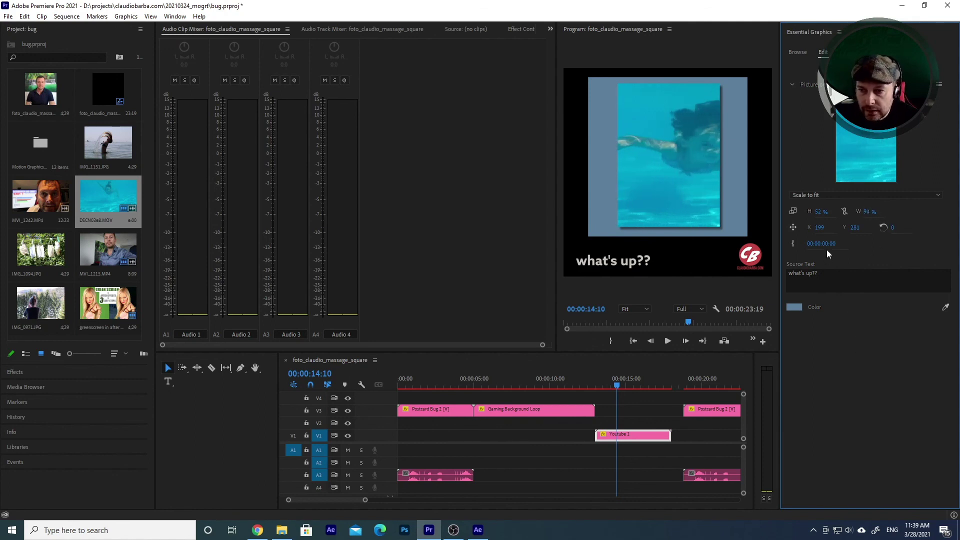